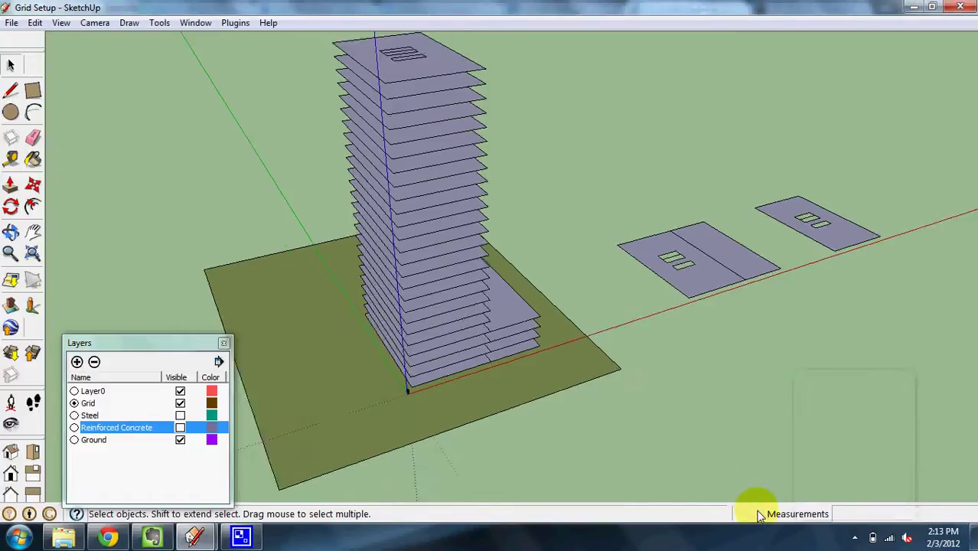
- Examine the tower's stacked floor plates and the two separate floor plates beside it from several sides
scroll(768, 430, "down", 2)
middle_click_drag(768, 430, 378, 310)
scroll(379, 310, "down", 2)
scroll(737, 501, "up", 2)
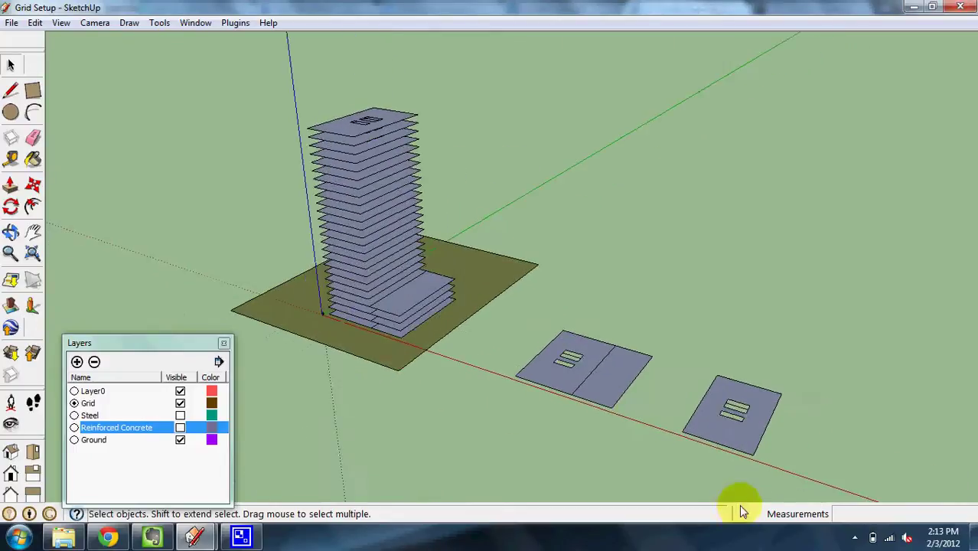
middle_click_drag(718, 447, 598, 439)
middle_click_drag(813, 414, 432, 436)
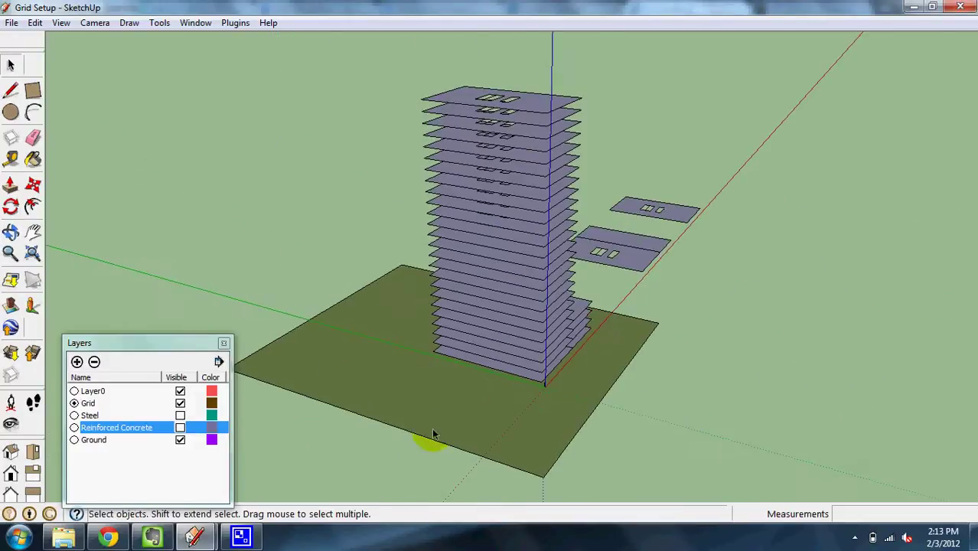
scroll(563, 345, "down", 2)
scroll(579, 414, "up", 4)
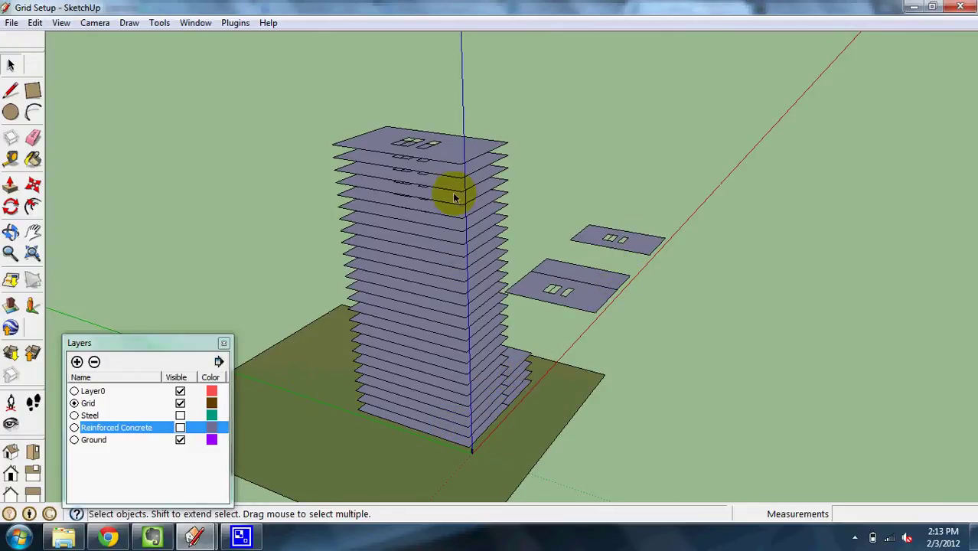
middle_click_drag(605, 399, 505, 439)
scroll(611, 274, "up", 5)
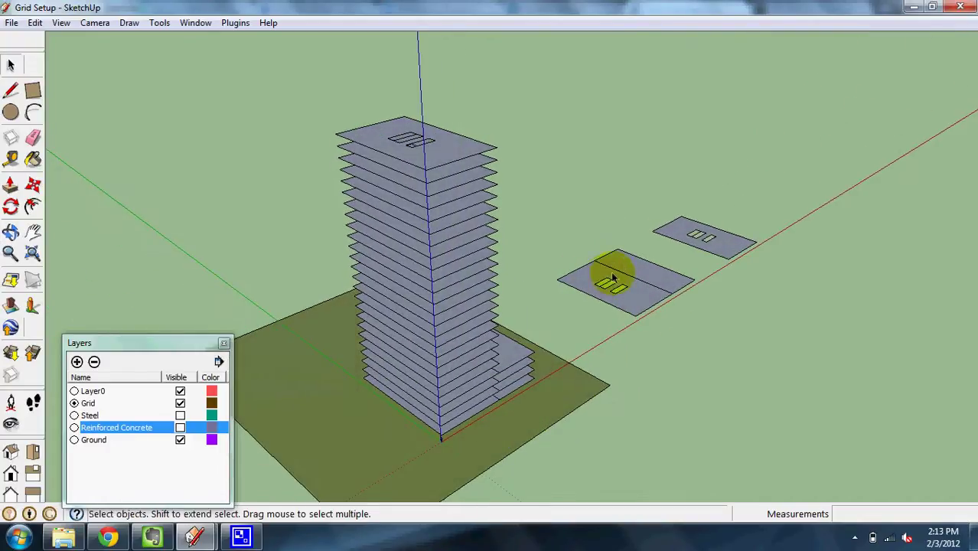
scroll(635, 302, "down", 2)
scroll(635, 302, "down", 3)
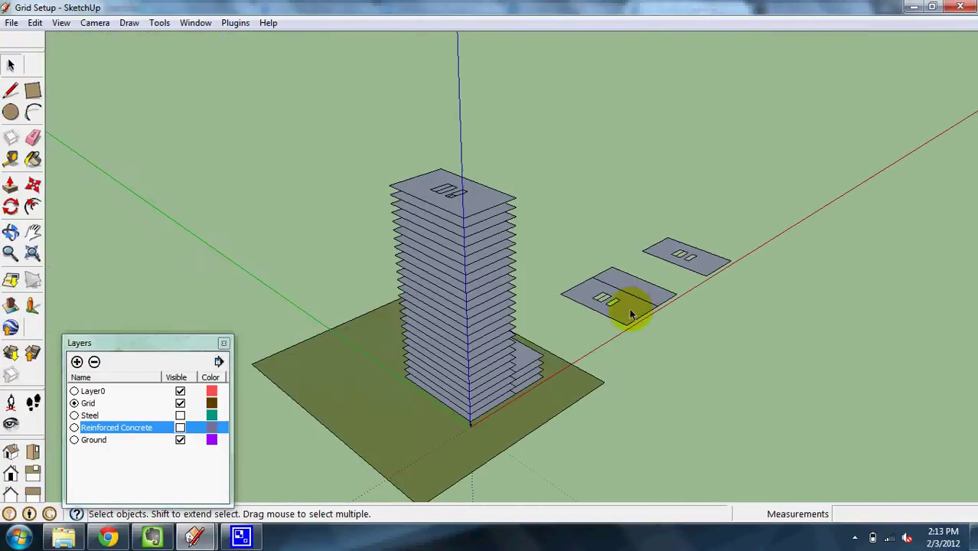
- Examine the tower's wider lower floors up close and compare them with the separate divided floor plate
middle_click_drag(629, 305, 528, 343)
scroll(499, 443, "up", 2)
scroll(412, 464, "down", 2)
middle_click_drag(411, 464, 321, 440)
scroll(395, 409, "up", 4)
scroll(489, 455, "up", 2)
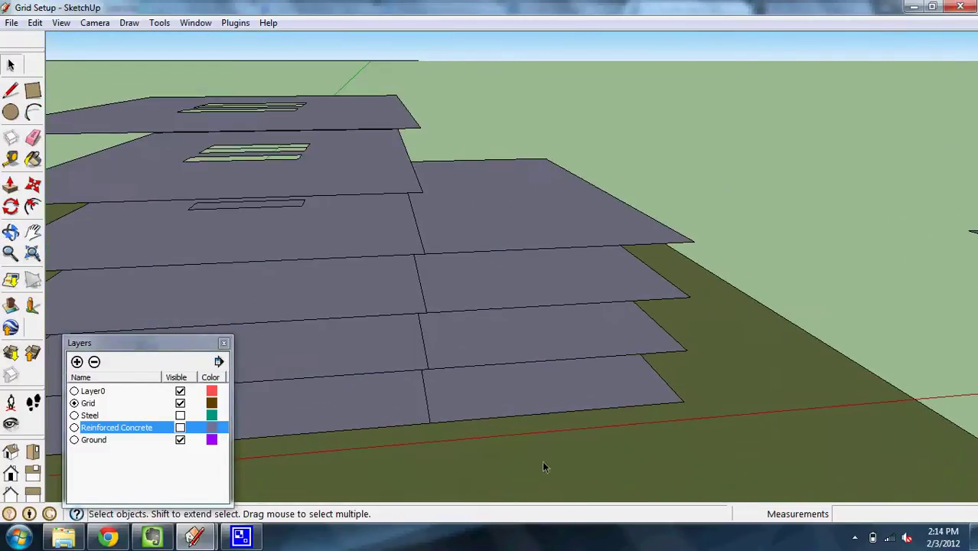
scroll(429, 411, "down", 5)
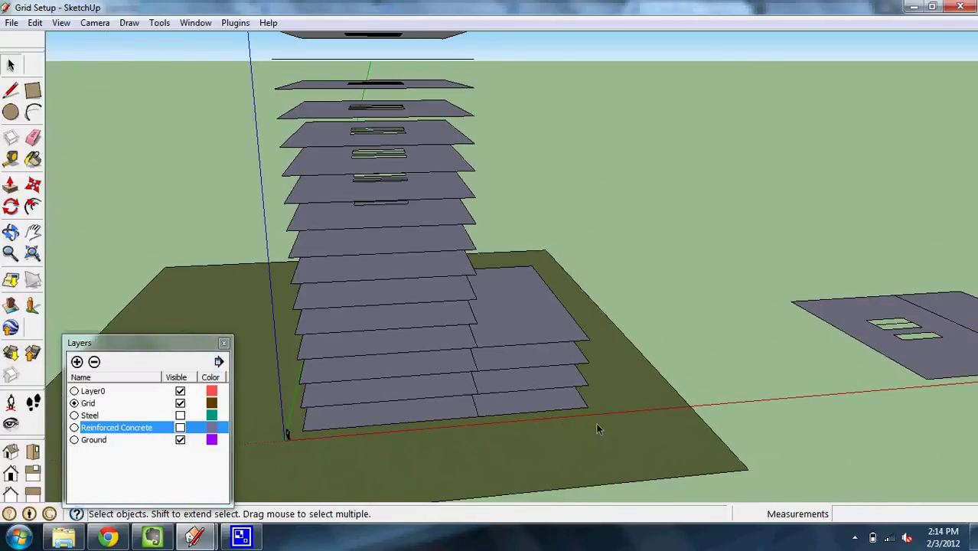
scroll(528, 428, "down", 5)
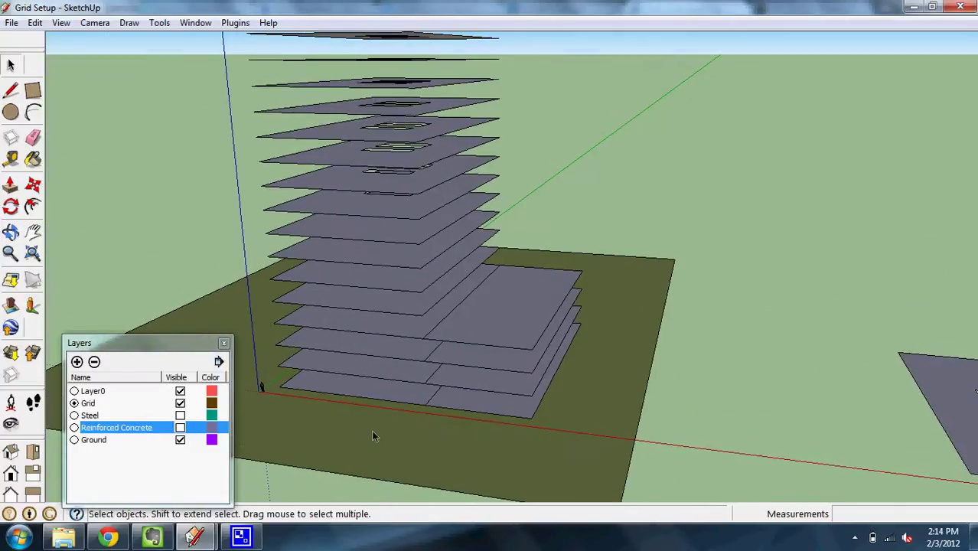
scroll(502, 376, "down", 2)
scroll(518, 403, "up", 5)
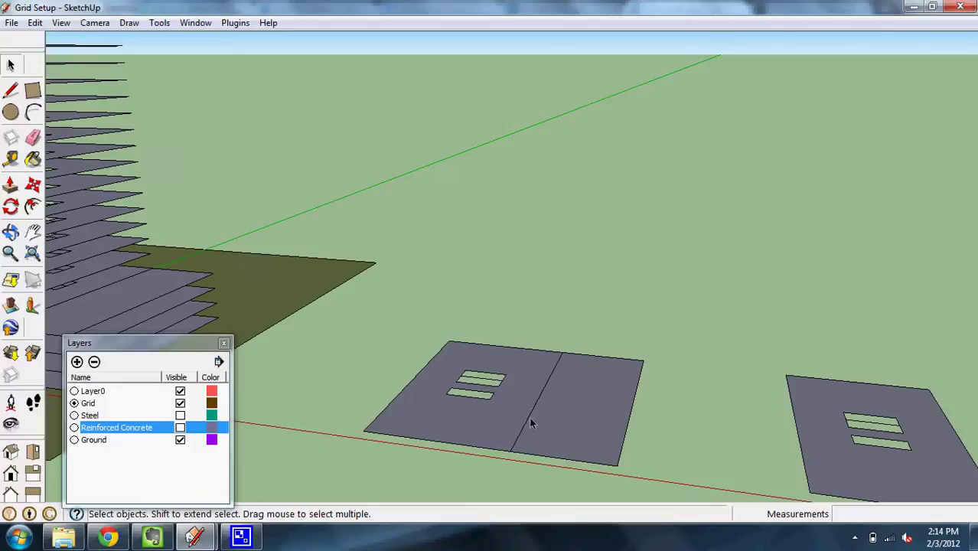
- Open the divided floor plate component for editing and select its geometry to compare it with the tower's matching lower floors
middle_click_drag(530, 425, 460, 448)
scroll(468, 428, "down", 3)
scroll(502, 415, "up", 3)
scroll(823, 428, "down", 4)
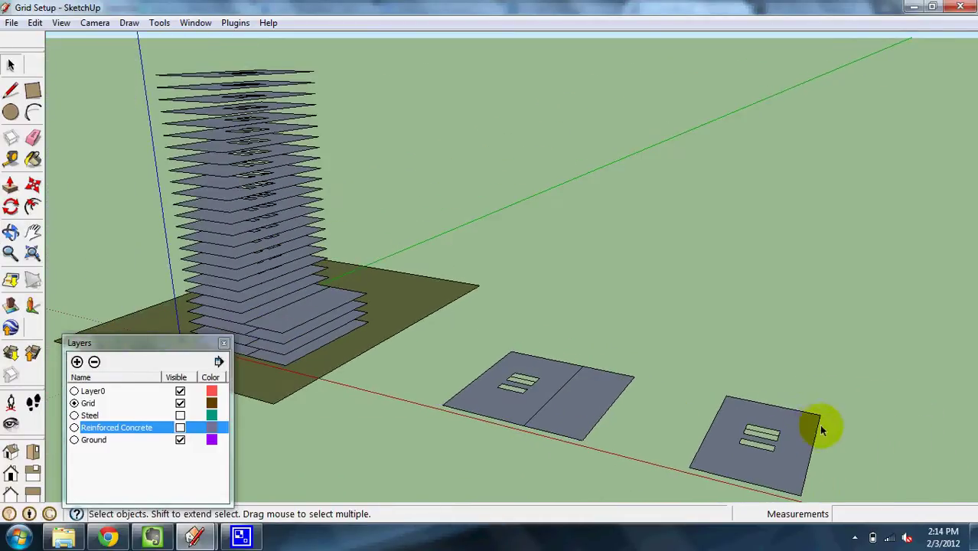
scroll(822, 436, "up", 2)
scroll(614, 439, "up", 3)
double_click(622, 406)
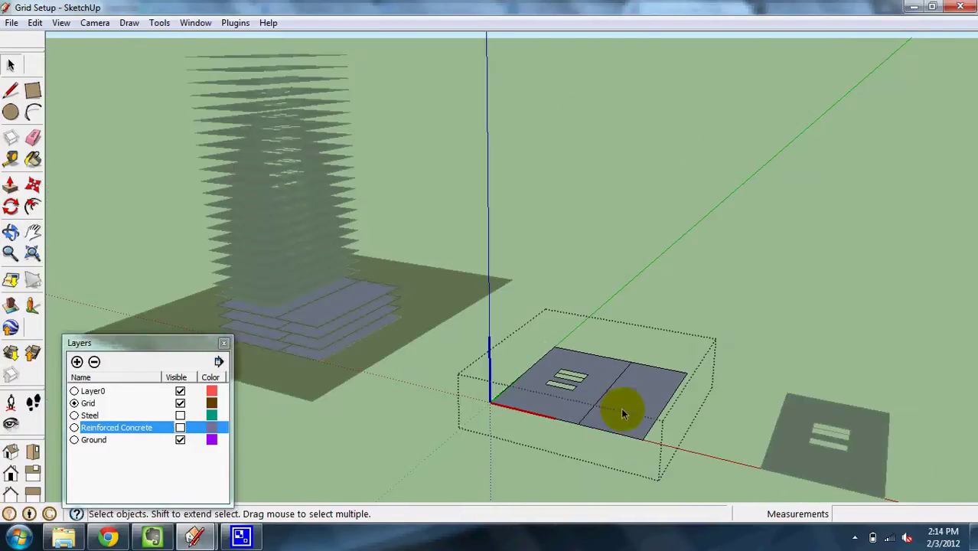
scroll(623, 423, "down", 2)
scroll(623, 423, "up", 4)
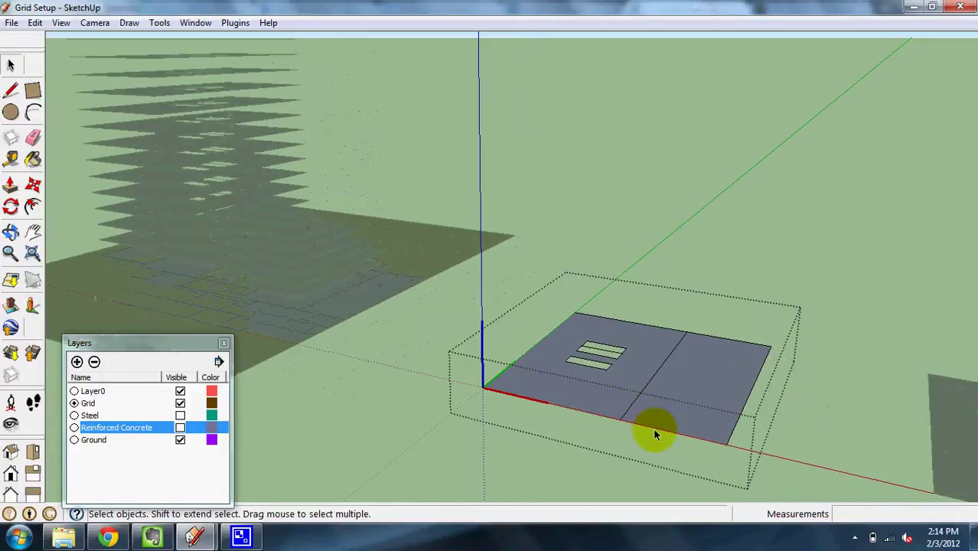
triple_click(652, 396)
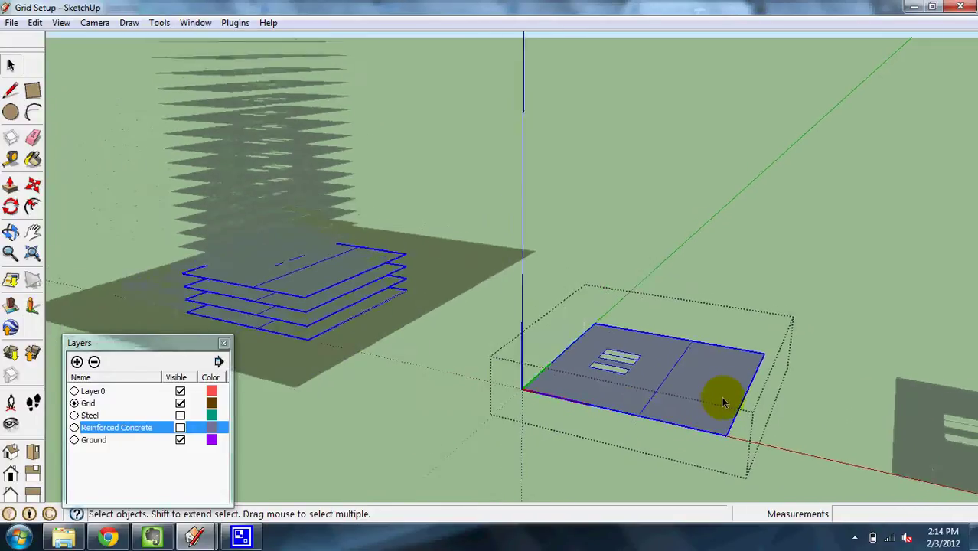
scroll(720, 397, "down", 2)
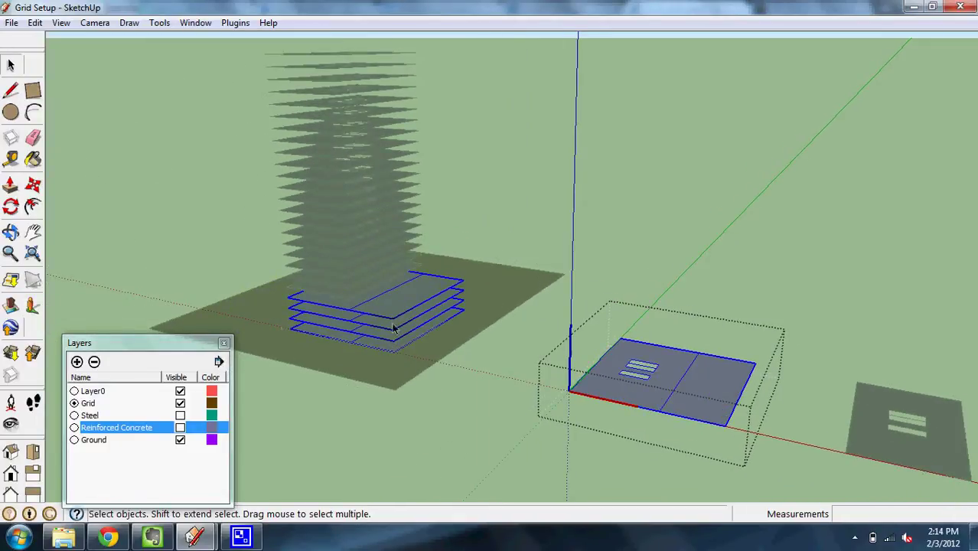
scroll(393, 328, "down", 3)
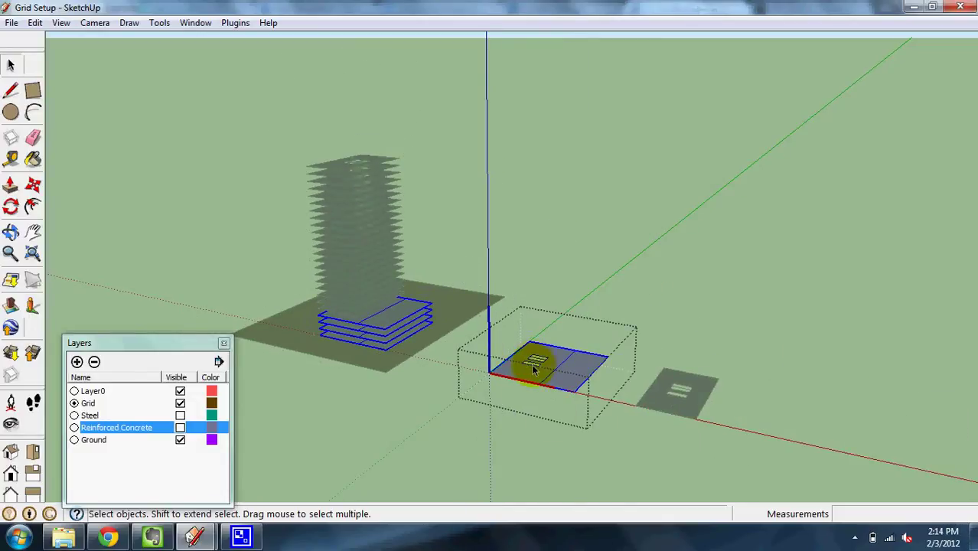
scroll(539, 371, "up", 4)
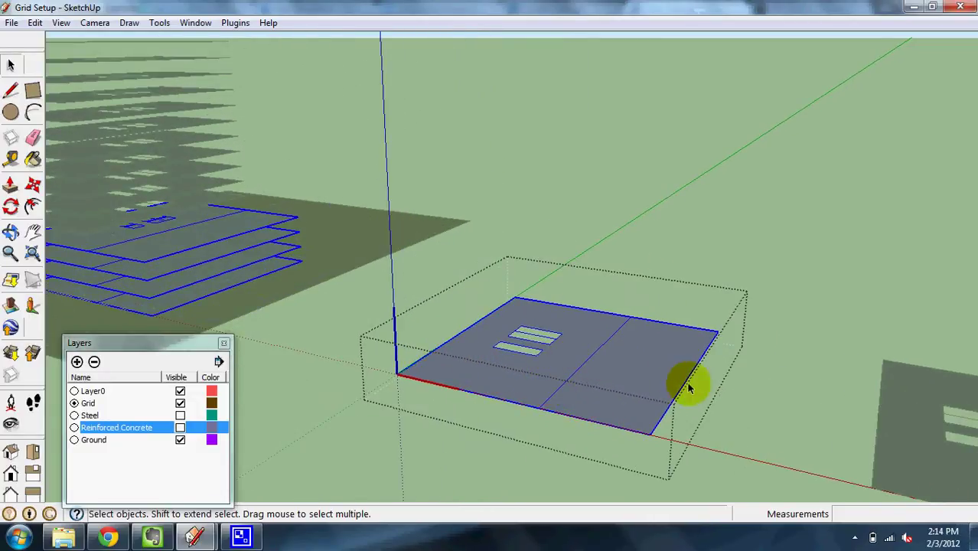
scroll(689, 388, "down", 2)
scroll(500, 384, "up", 2)
scroll(691, 389, "down", 1)
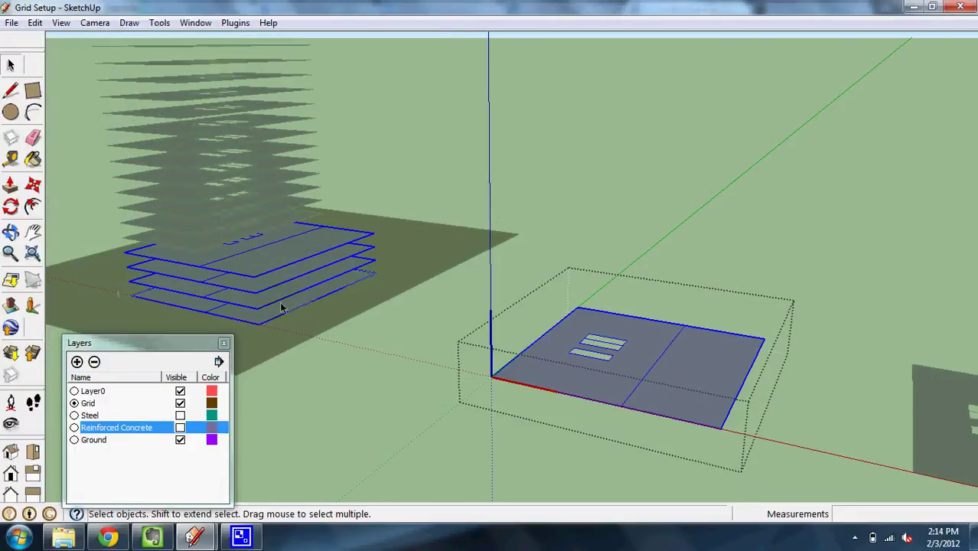
- Try deleting the face without openings inside the divided floor plate's nested group, and undo the deletion
double_click(667, 388)
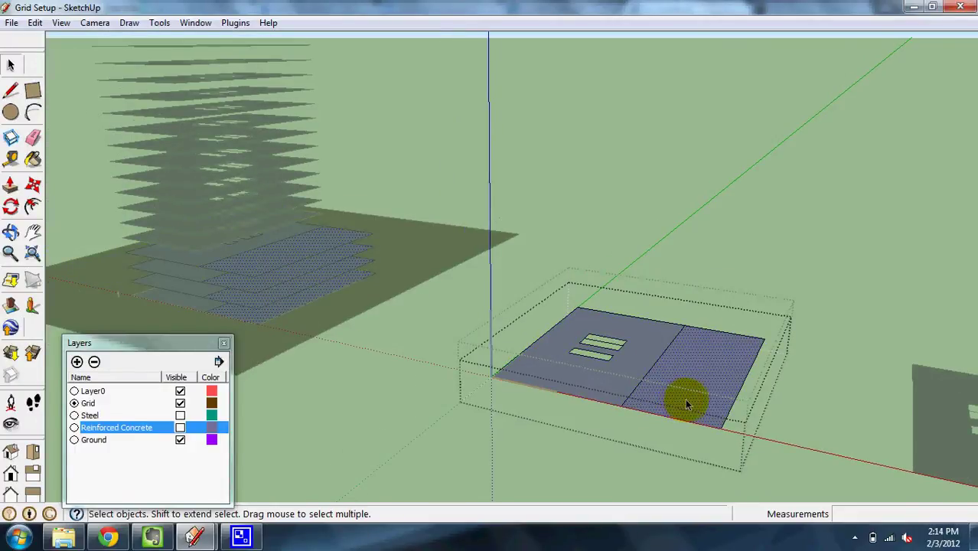
key("Delete")
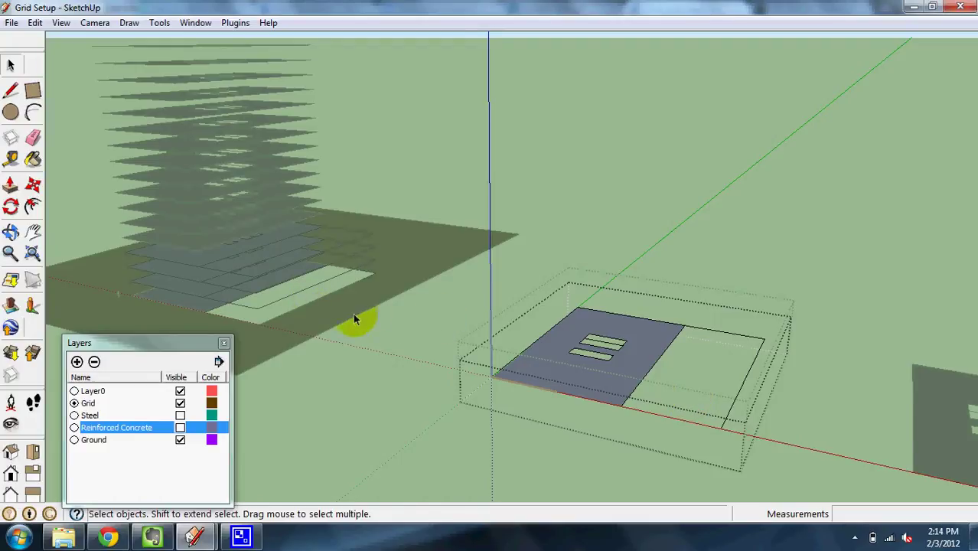
scroll(349, 322, "down", 2)
scroll(428, 327, "up", 2)
key("ctrl+z")
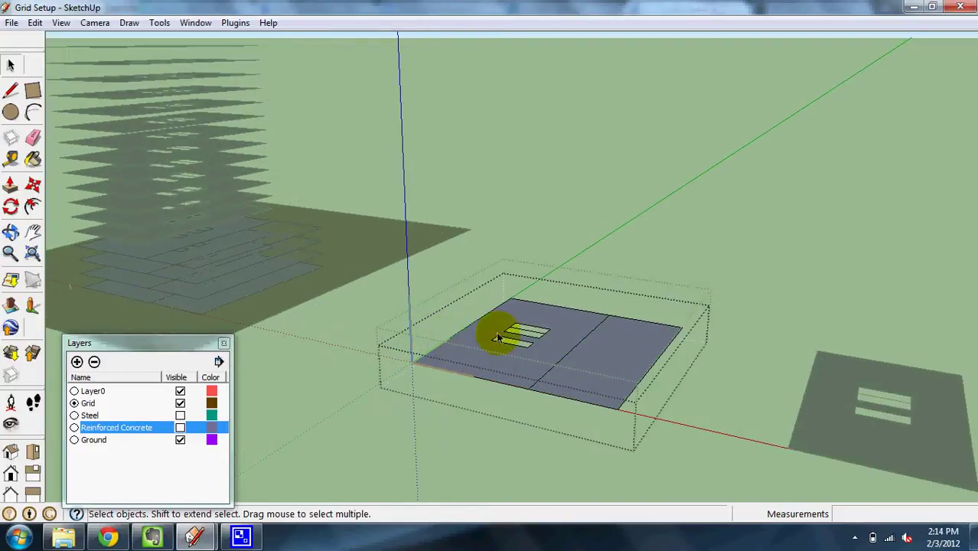
- Finish editing the divided floor plate component and return to the whole model
scroll(505, 352, "down", 2)
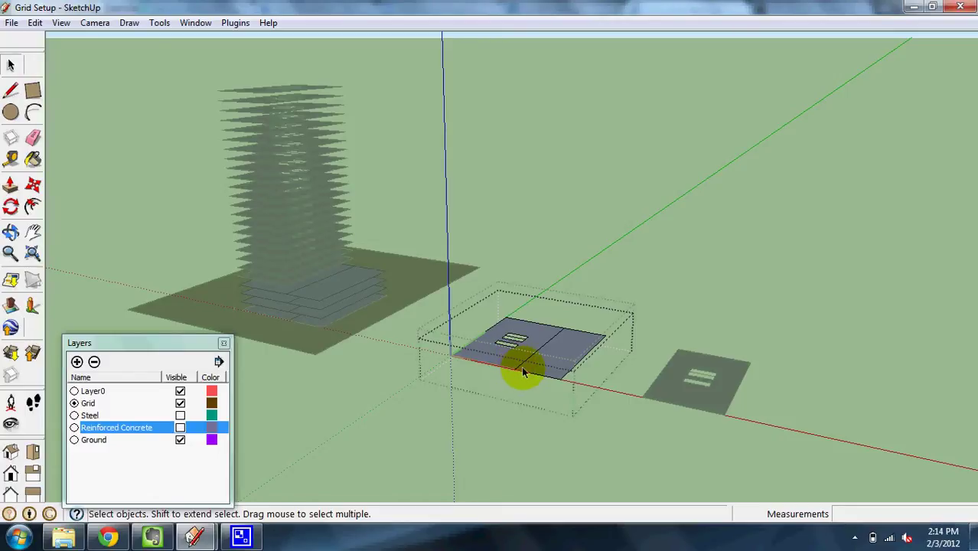
scroll(520, 360, "down", 3)
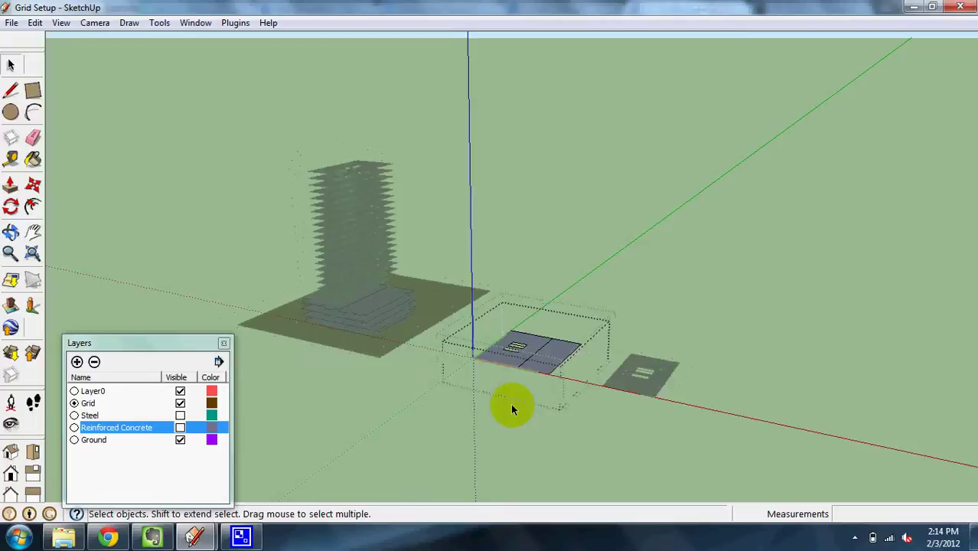
scroll(566, 409, "up", 4)
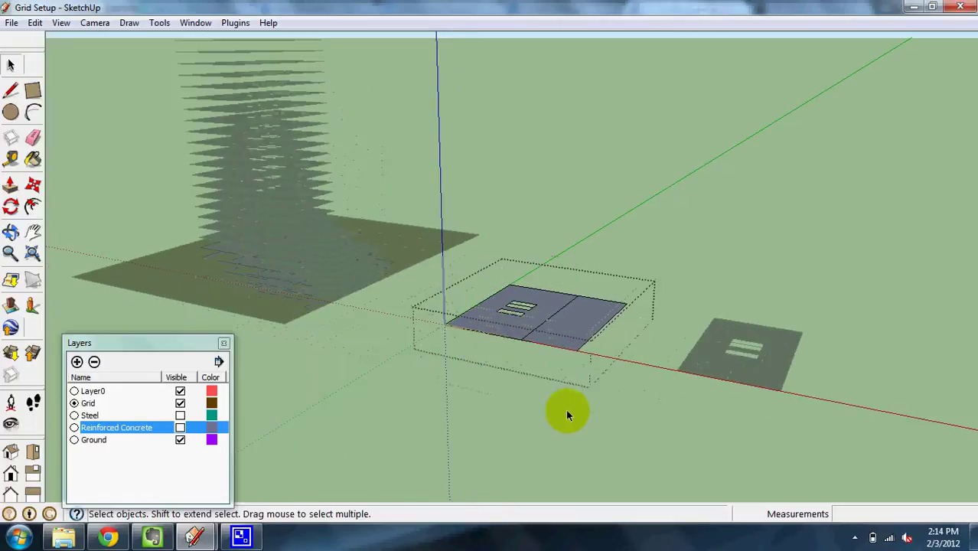
left_click(665, 414)
scroll(774, 354, "down", 2)
scroll(773, 354, "down", 1)
scroll(524, 275, "up", 2)
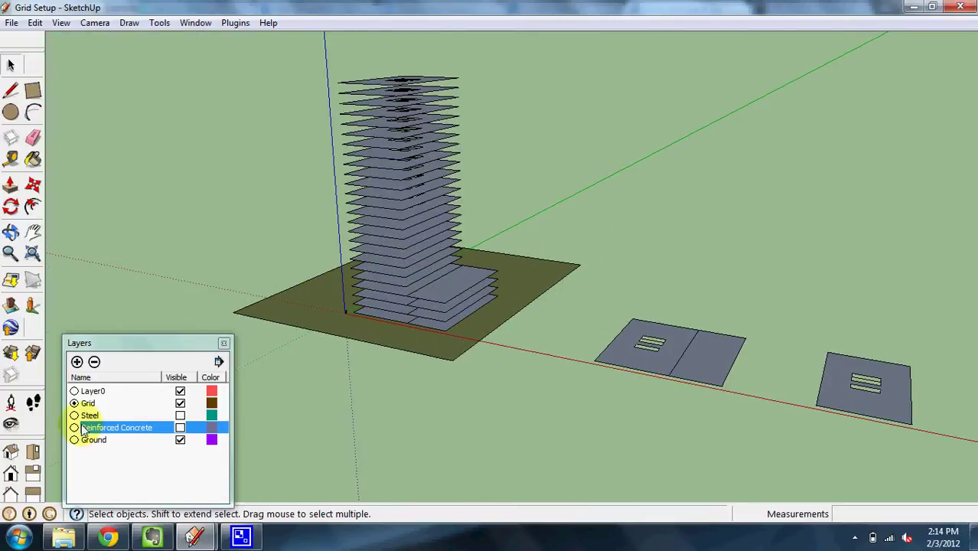
- Move the Layers window clear of the model's lower area and make the Reinforced Concrete layer visible
left_click_drag(130, 340, 129, 62)
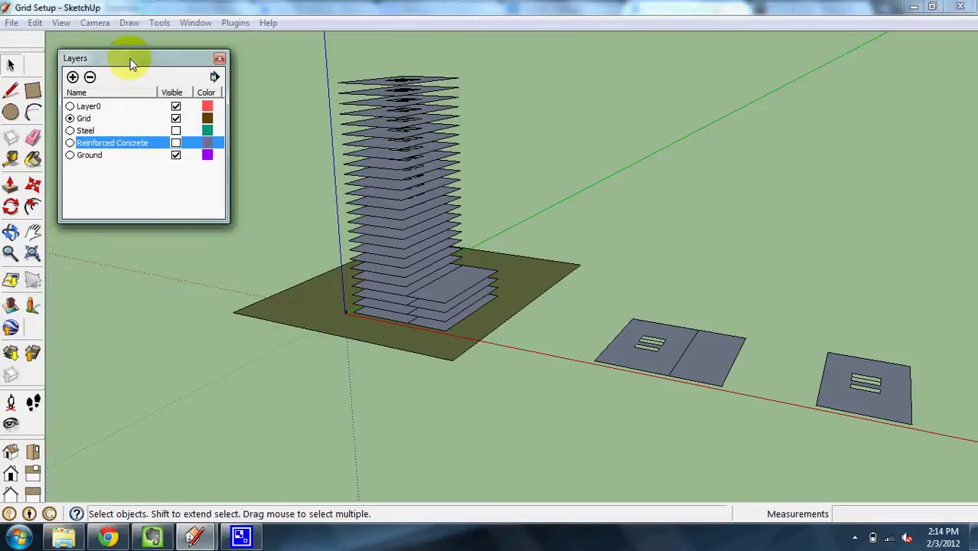
left_click(176, 143)
middle_click_drag(413, 311, 248, 254)
scroll(618, 234, "up", 8)
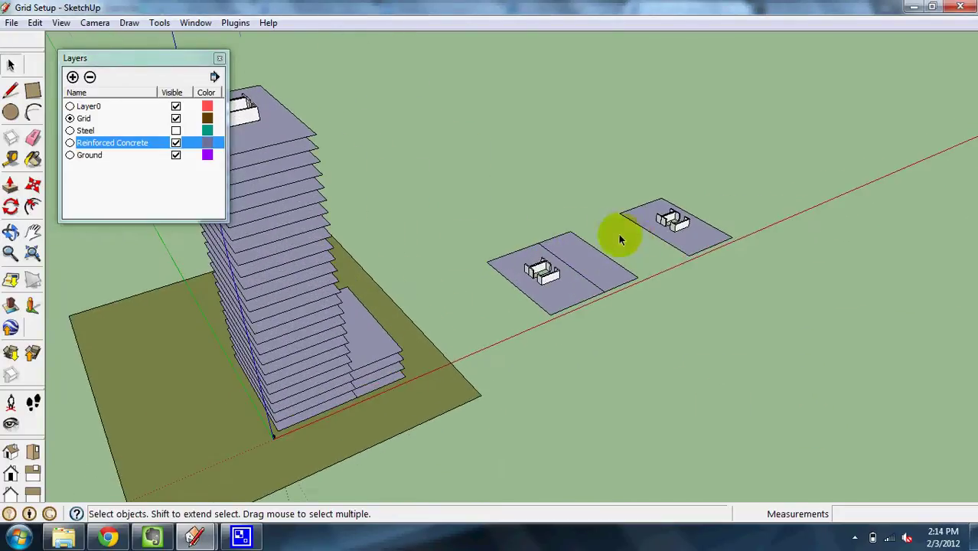
- Examine the concrete core walls on the two separate floor plates and on the tower
middle_click_drag(546, 285, 317, 279)
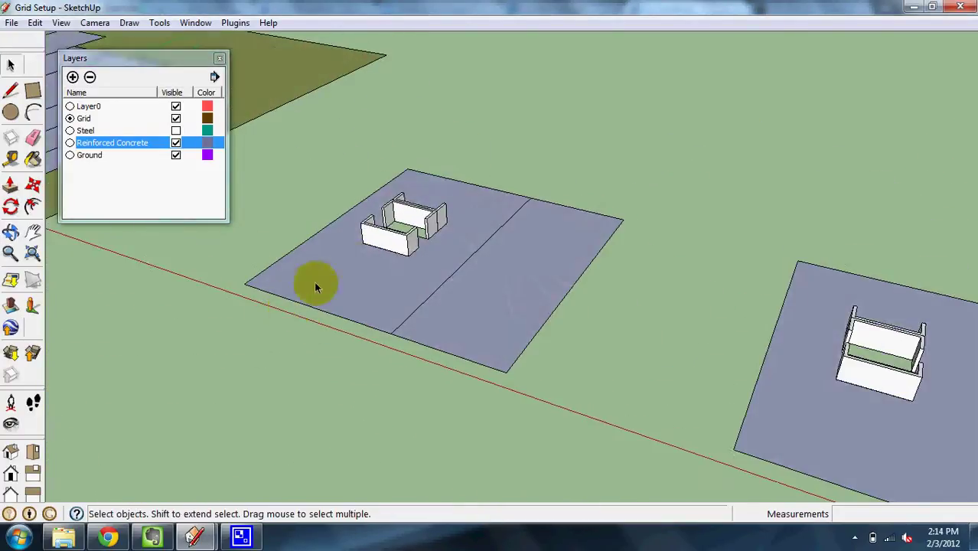
scroll(655, 332, "down", 5)
scroll(458, 315, "up", 5)
scroll(457, 306, "up", 4)
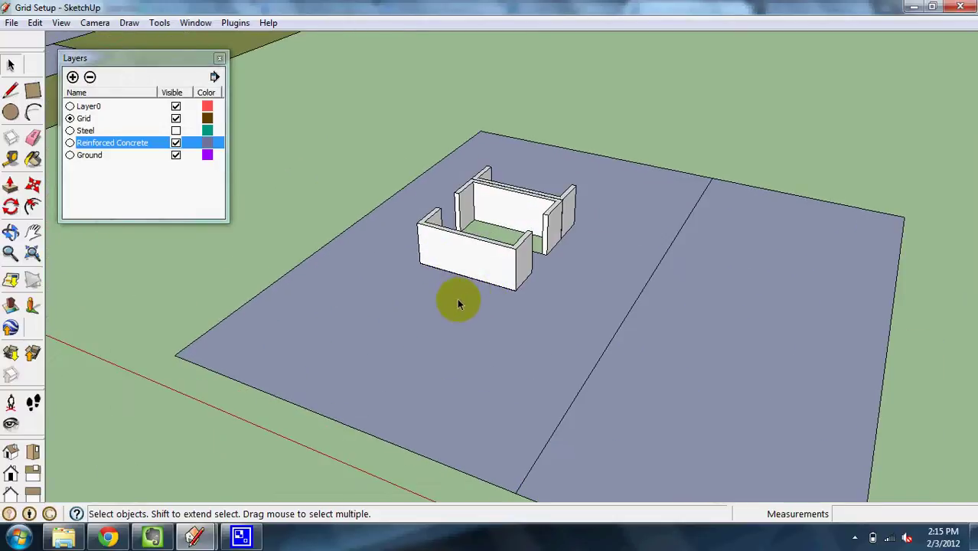
middle_click_drag(457, 297, 550, 310)
scroll(381, 233, "down", 3)
scroll(847, 277, "down", 5)
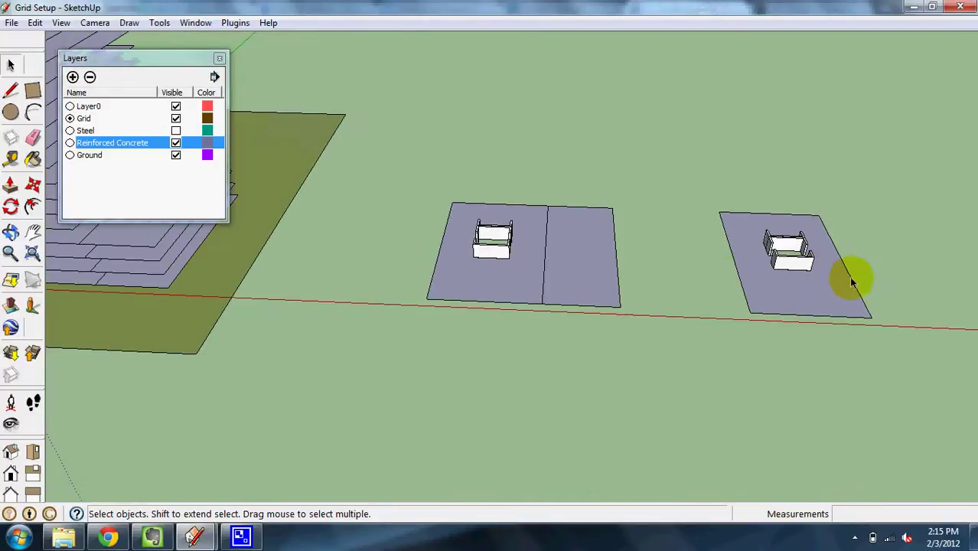
scroll(458, 183, "up", 4)
middle_click_drag(662, 260, 507, 207)
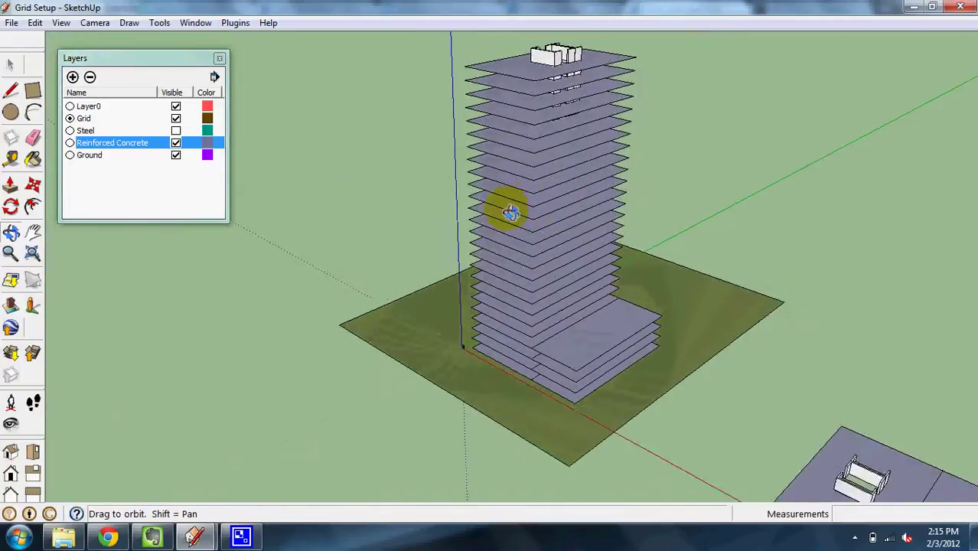
scroll(415, 207, "down", 4)
scroll(436, 222, "up", 2)
scroll(570, 297, "up", 2)
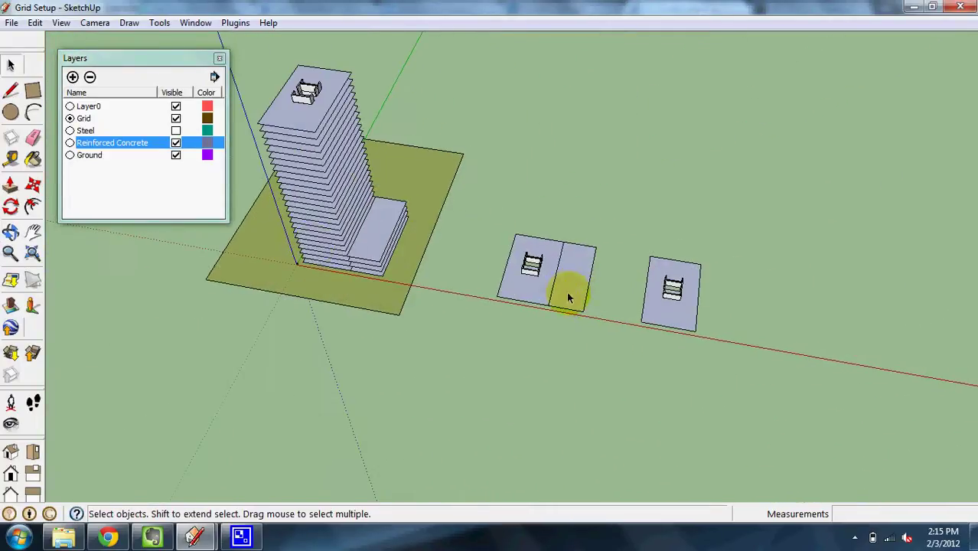
- Make the Steel layer visible and inspect the steel framing on the tower
left_click(176, 130)
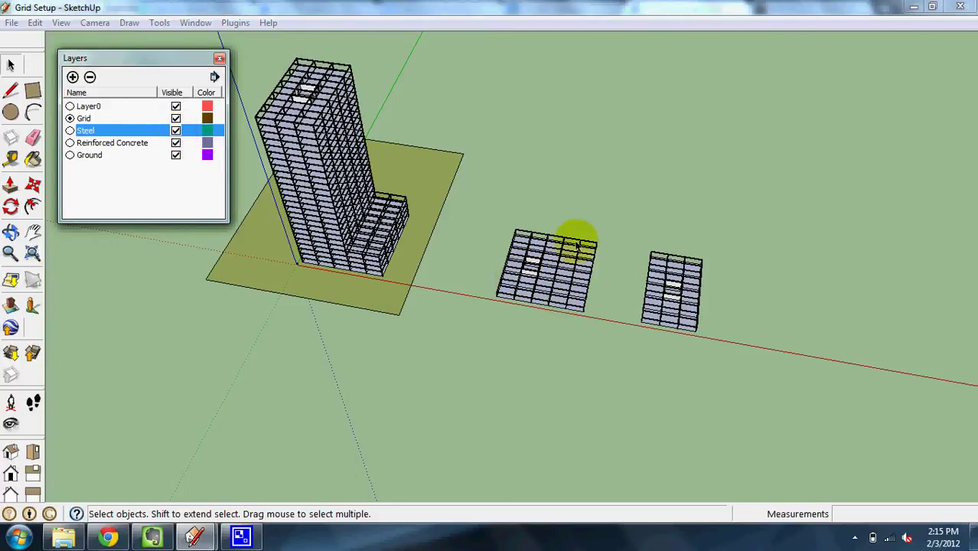
middle_click_drag(548, 297, 782, 244)
scroll(781, 245, "down", 3)
scroll(361, 341, "up", 5)
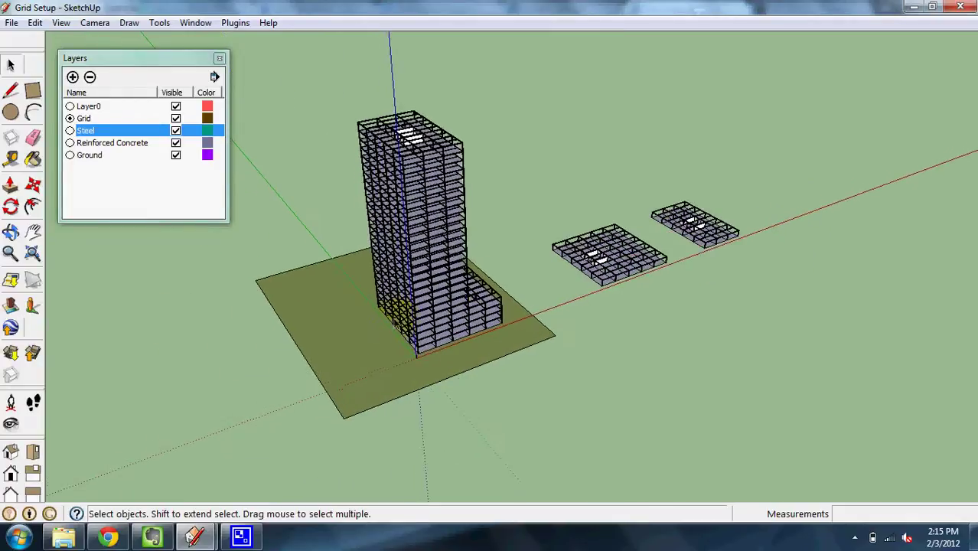
scroll(387, 135, "up", 2)
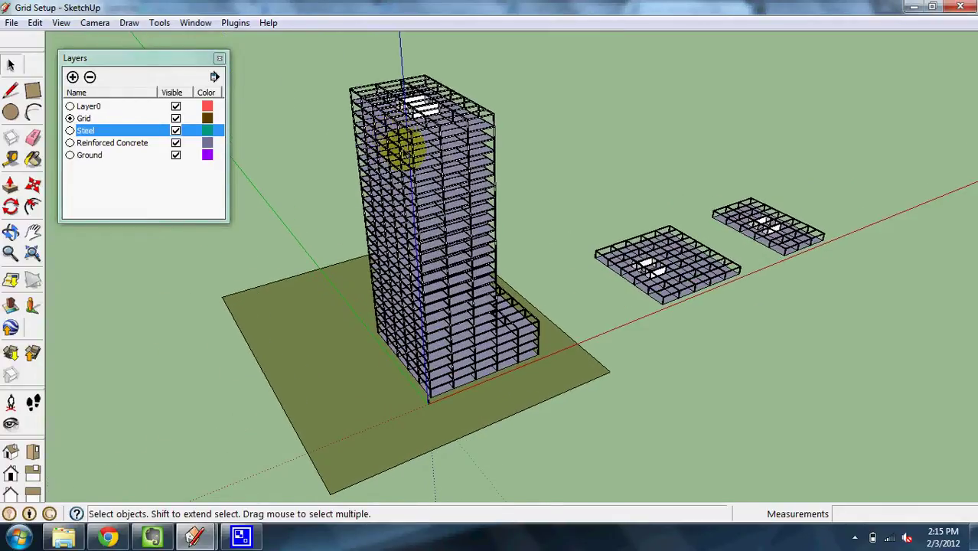
scroll(402, 148, "up", 3)
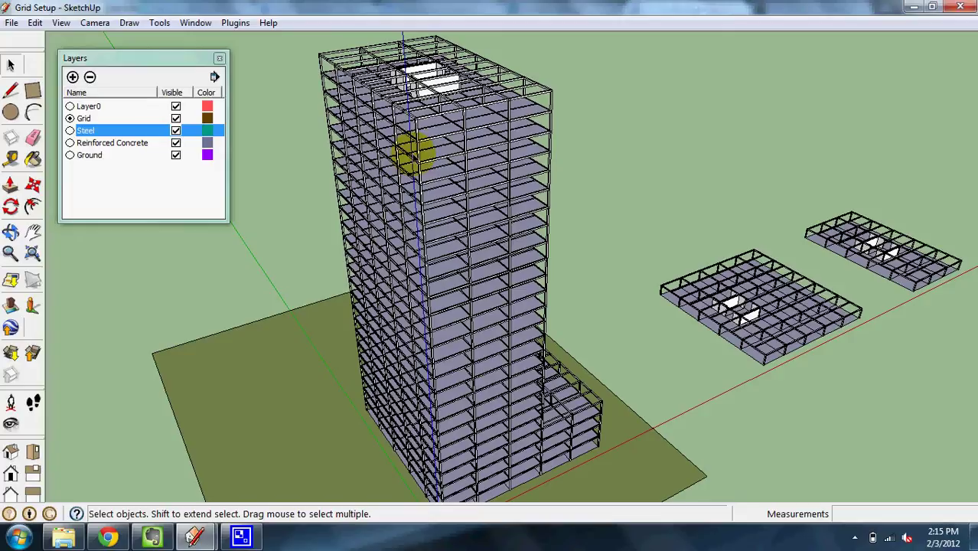
- Open the larger of the two separate floor plates for editing
scroll(413, 153, "down", 3)
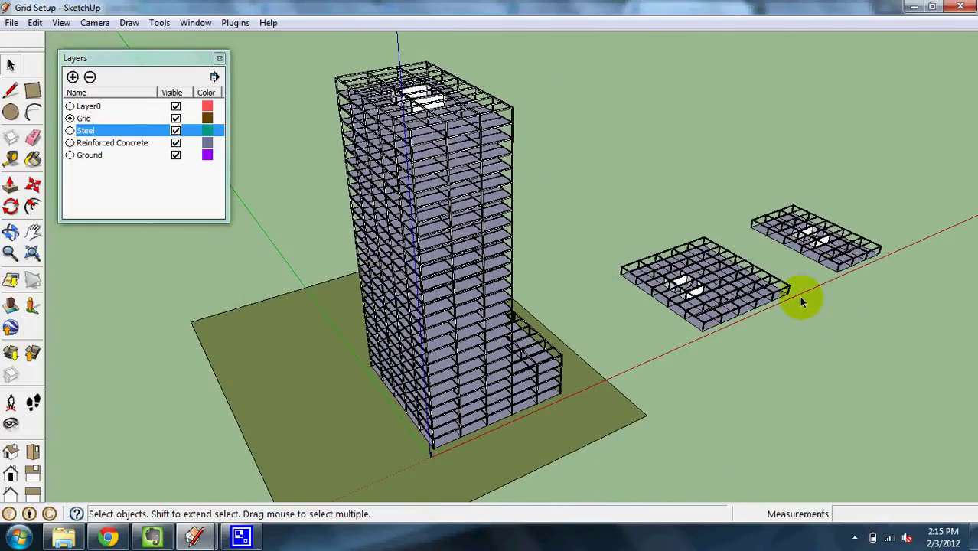
scroll(848, 279, "up", 5)
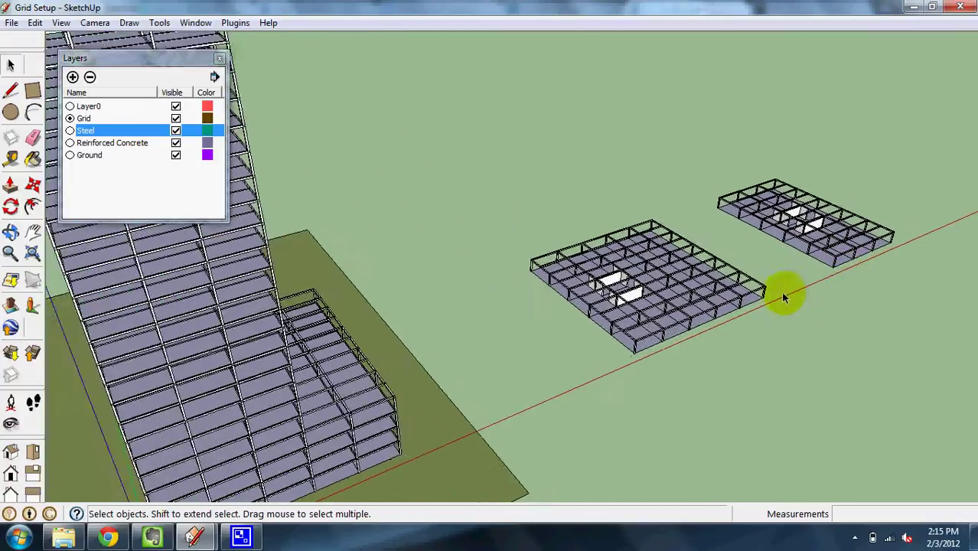
scroll(740, 319, "up", 5)
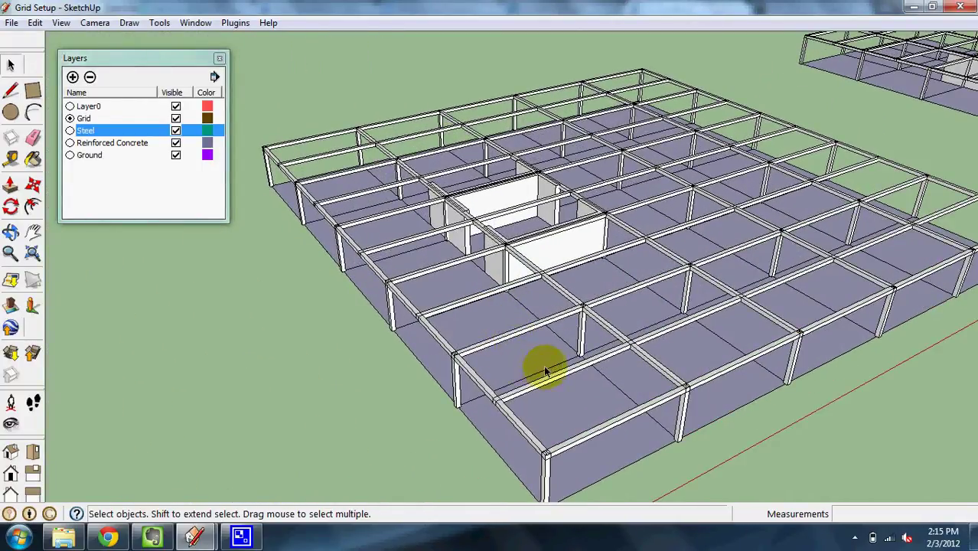
scroll(528, 440, "up", 5)
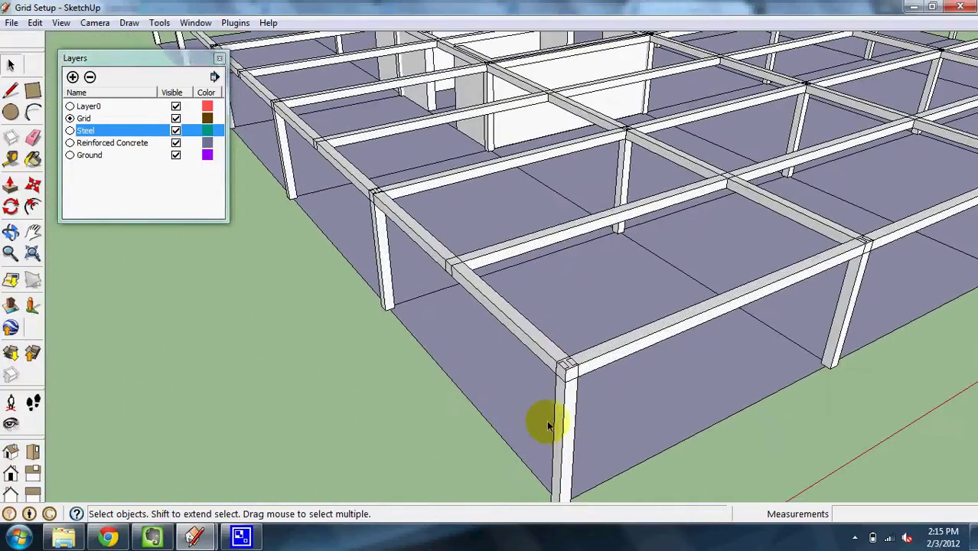
scroll(629, 406, "down", 3)
scroll(618, 393, "up", 4)
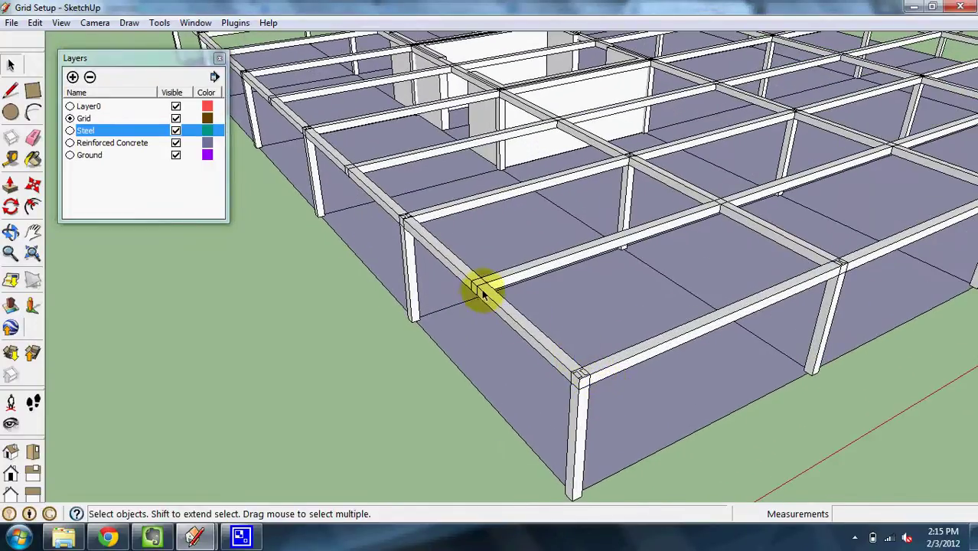
left_click(513, 277)
scroll(514, 279, "down", 3)
scroll(517, 282, "up", 3)
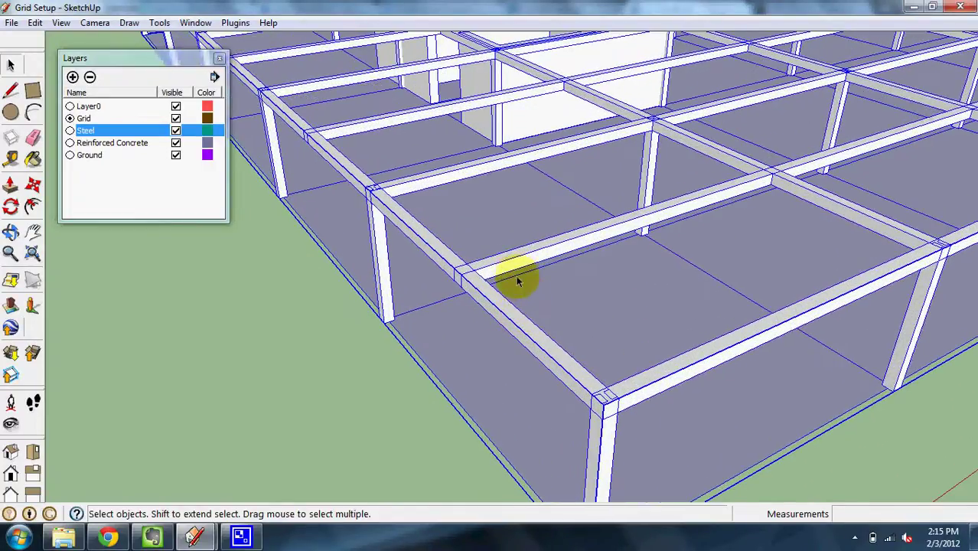
double_click(515, 264)
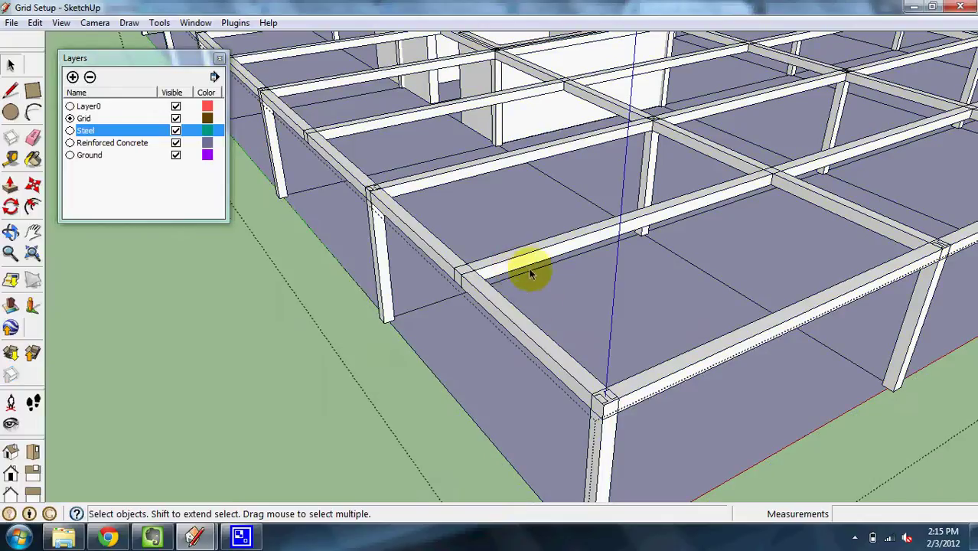
- Open the larger floor plate's corner bay component and its intermediate beam for editing
scroll(612, 286, "down", 5)
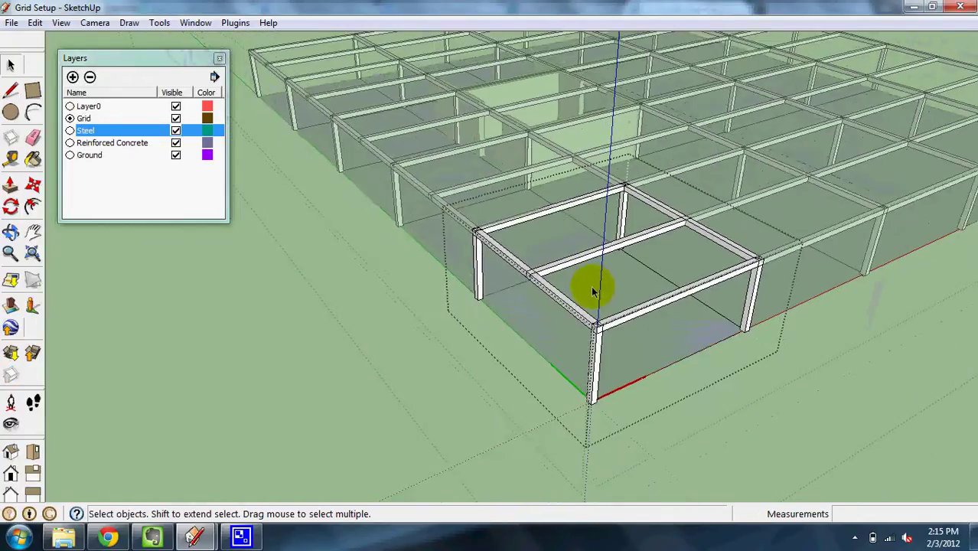
scroll(499, 229, "up", 3)
scroll(694, 280, "down", 4)
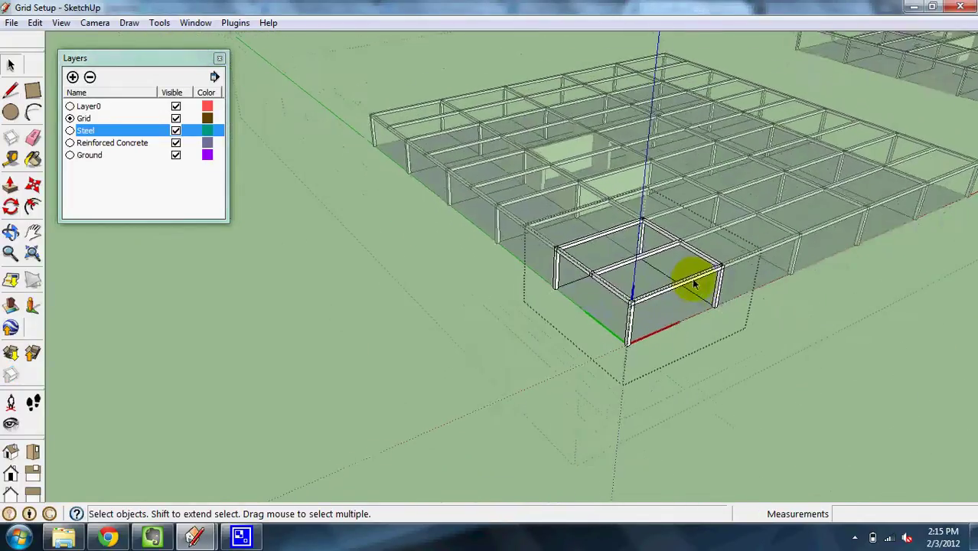
scroll(691, 289, "up", 4)
scroll(691, 289, "up", 4)
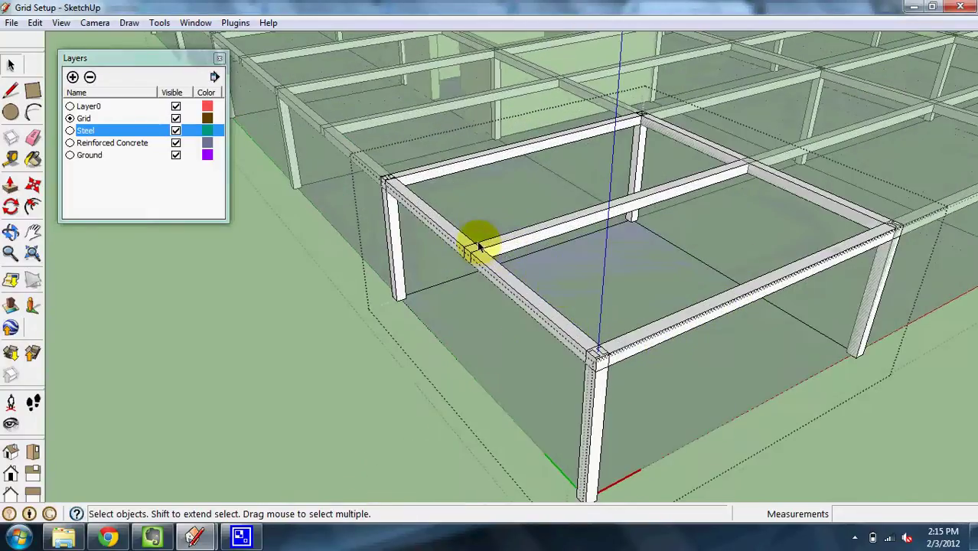
left_click(490, 252)
double_click(506, 246)
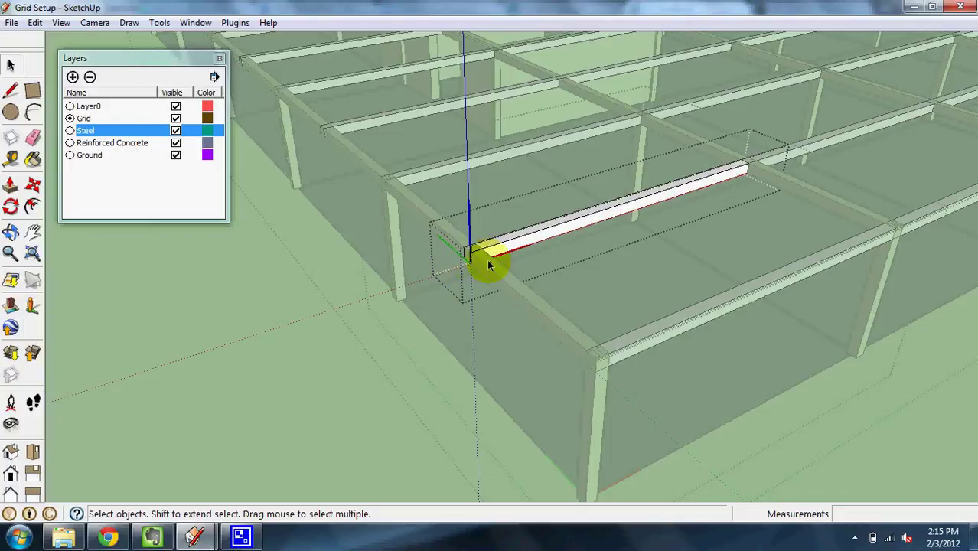
- Leave the intermediate beam's component and move the whole beam 5' along the edge beam toward the plate's corner column
left_click(470, 329)
left_click(501, 262)
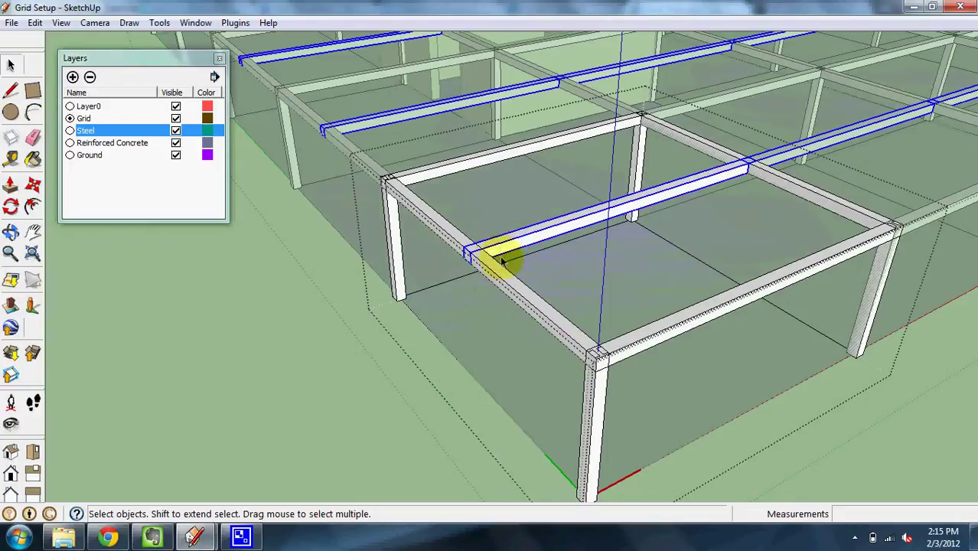
key("m")
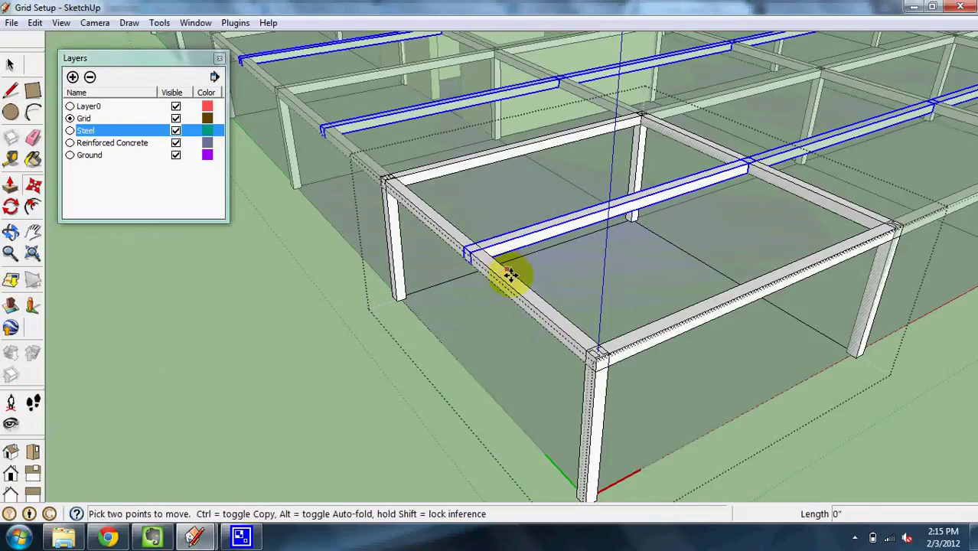
left_click_drag(510, 275, 529, 289)
type("5'")
key("Return")
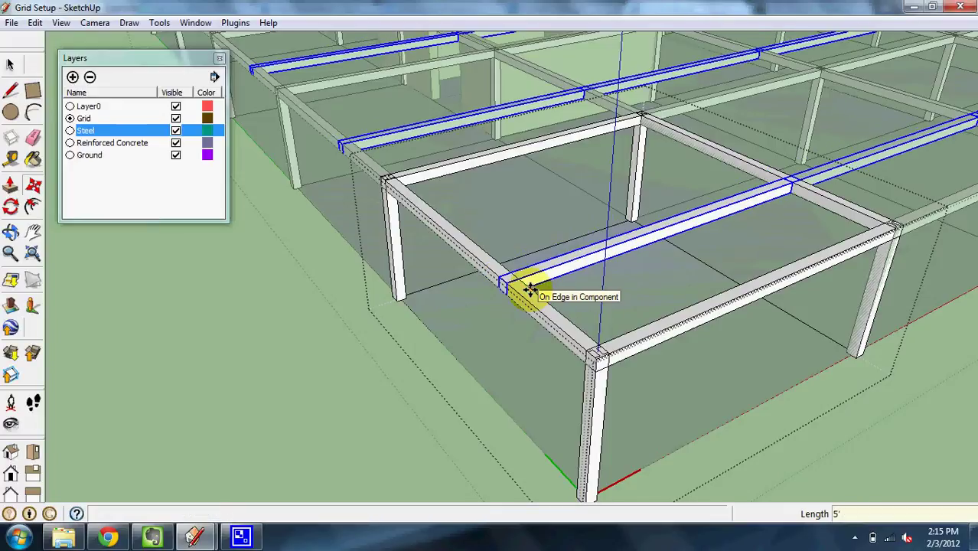
- Copy the intermediate beam 10' away from the plate's corner column and finish editing the corner bay
left_click(557, 326)
key("ctrl")
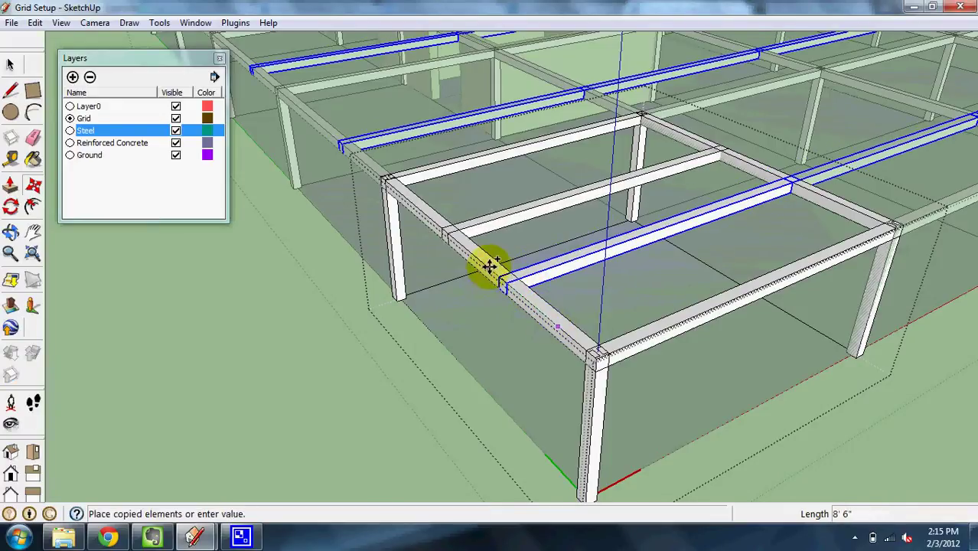
type("10'")
key("Return")
scroll(489, 267, "down", 2)
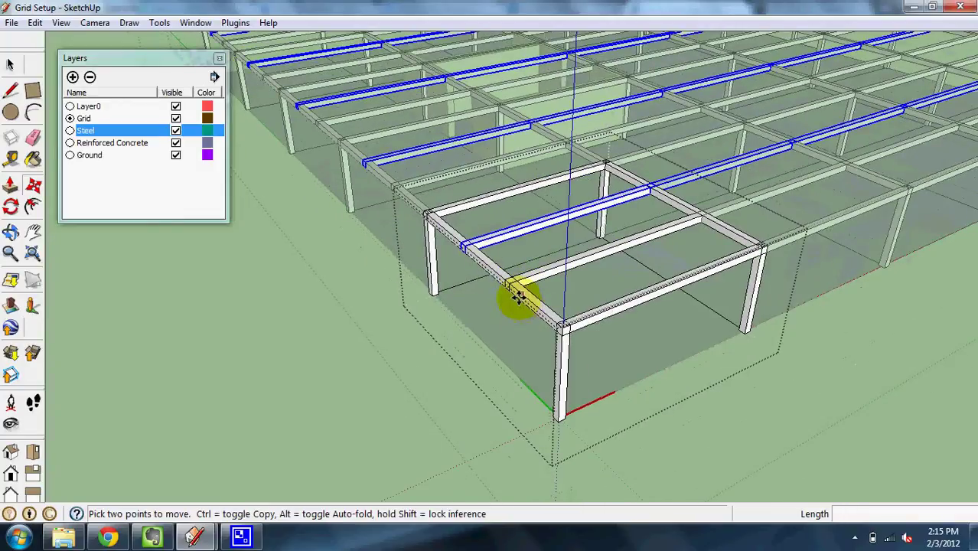
middle_click_drag(518, 298, 524, 270)
scroll(536, 256, "down", 6)
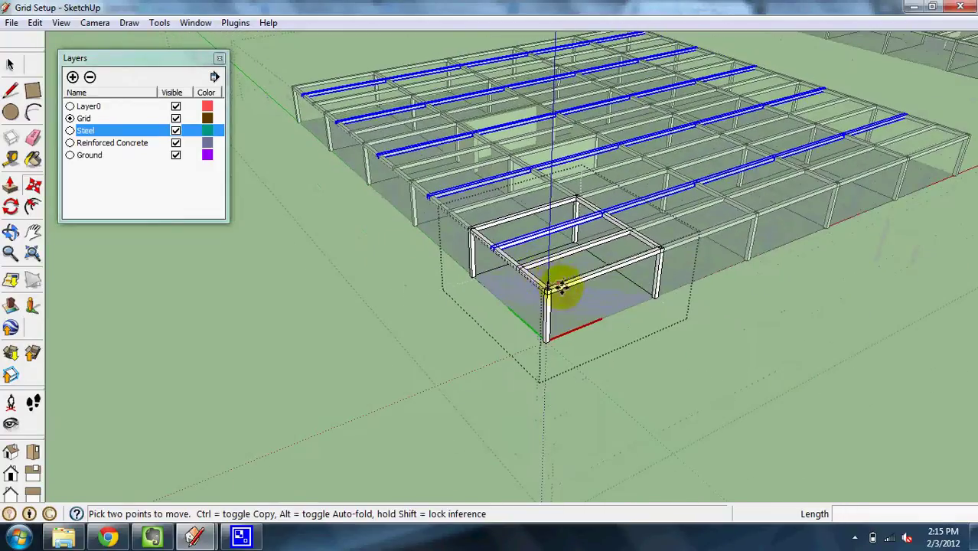
left_click(11, 65)
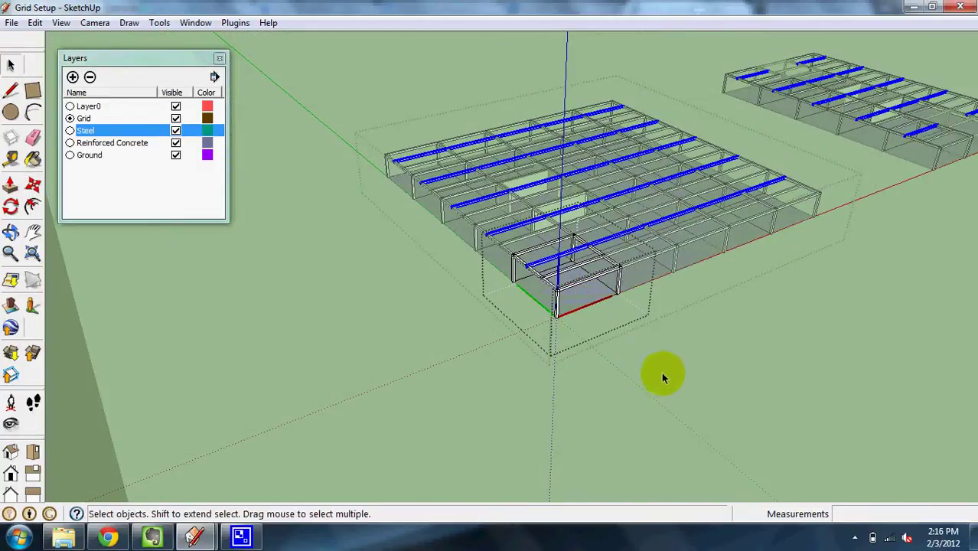
left_click(701, 347)
- Examine the repeated intermediate beams on the open floor plate and on the tower's lower levels
scroll(632, 266, "down", 2)
scroll(615, 273, "up", 4)
scroll(731, 189, "down", 2)
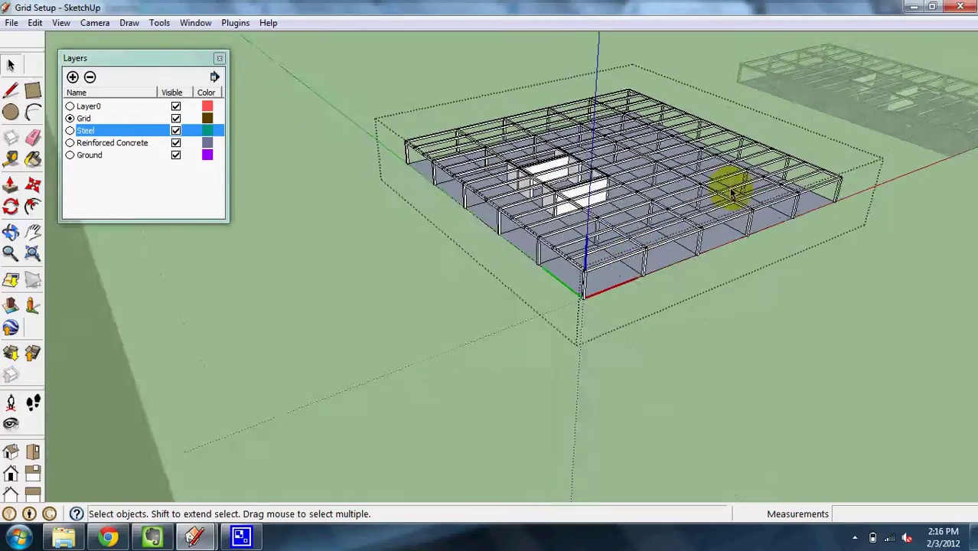
scroll(731, 189, "down", 6)
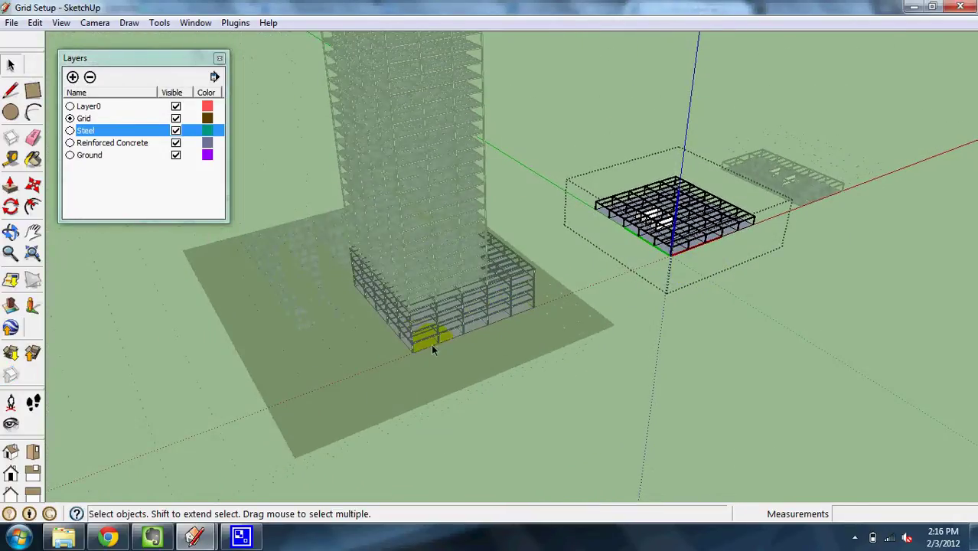
middle_click_drag(431, 348, 356, 245)
scroll(356, 245, "up", 3)
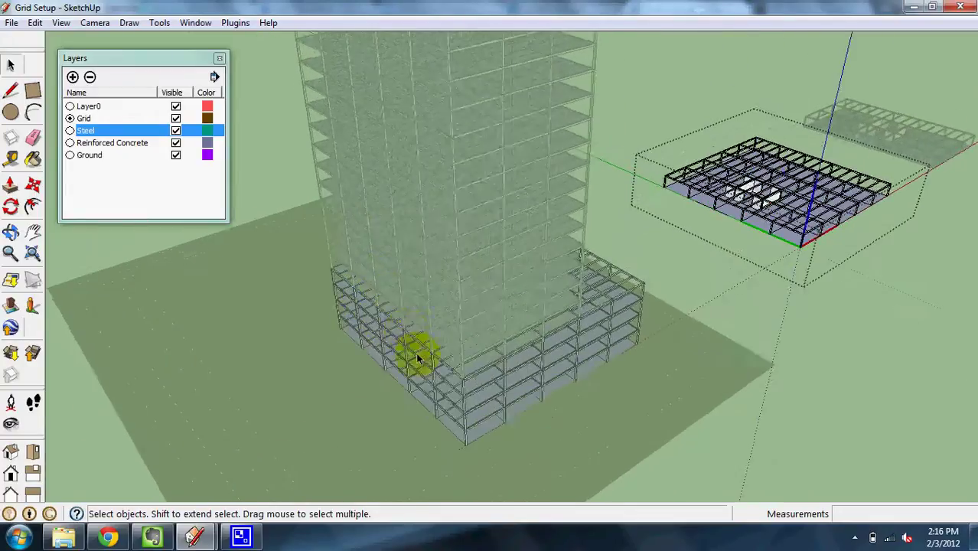
scroll(417, 358, "up", 1)
scroll(379, 369, "down", 3)
scroll(669, 228, "up", 1)
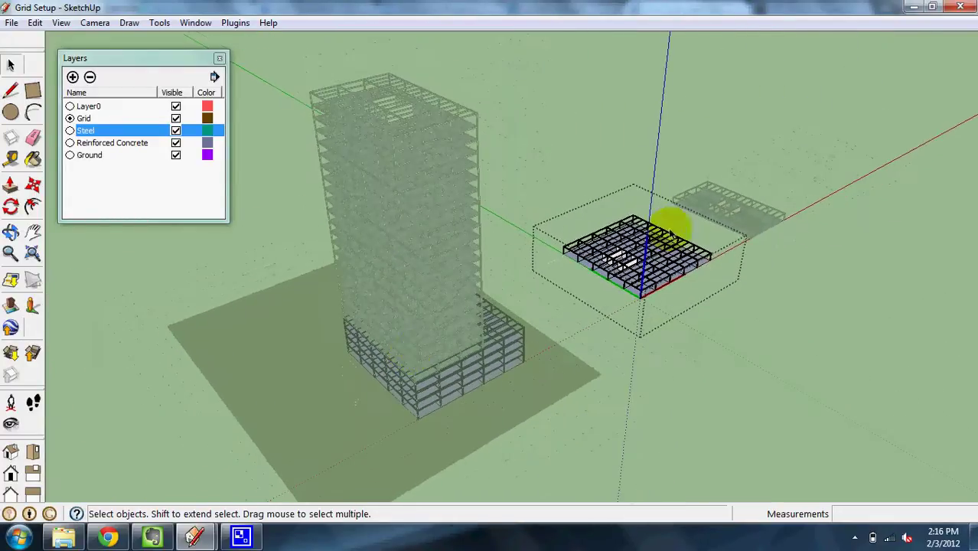
scroll(758, 264, "up", 3)
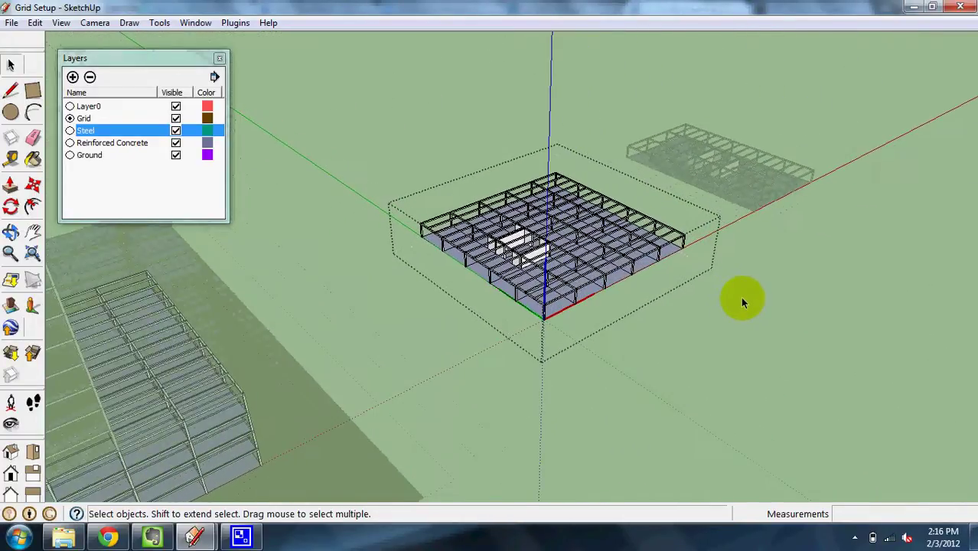
scroll(734, 299, "up", 1)
- Finish editing the larger floor plate and open the smaller separate floor plate for editing
left_click(642, 369)
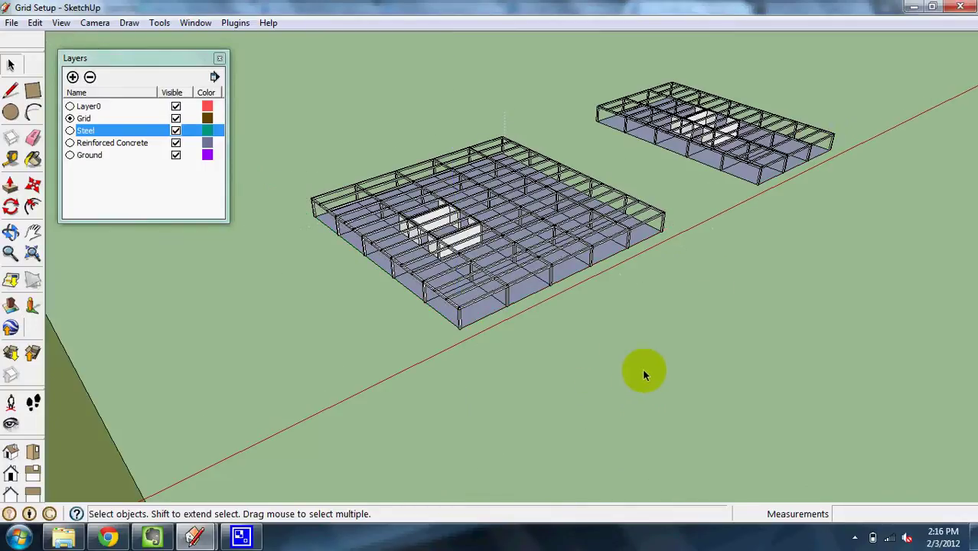
scroll(814, 137, "up", 4)
double_click(756, 197)
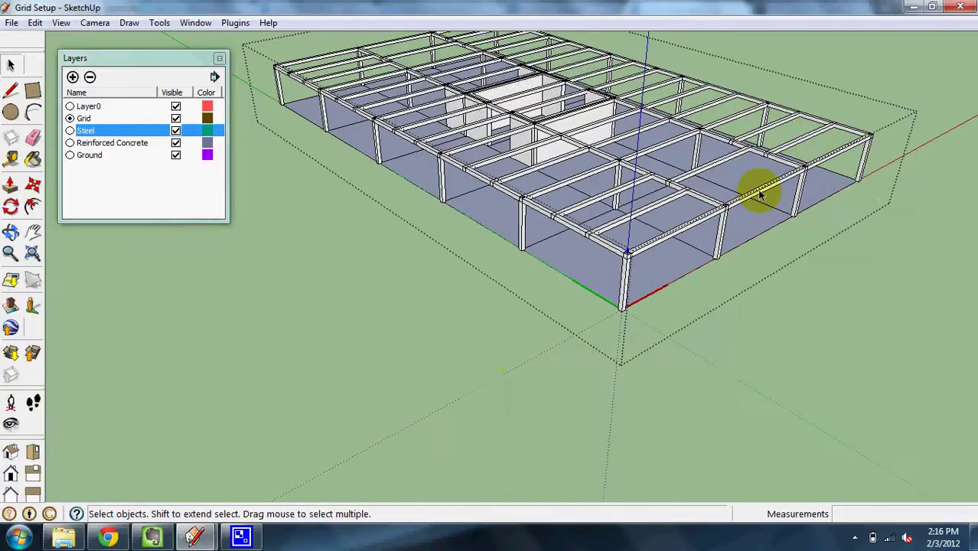
scroll(550, 245, "down", 2)
scroll(752, 175, "up", 3)
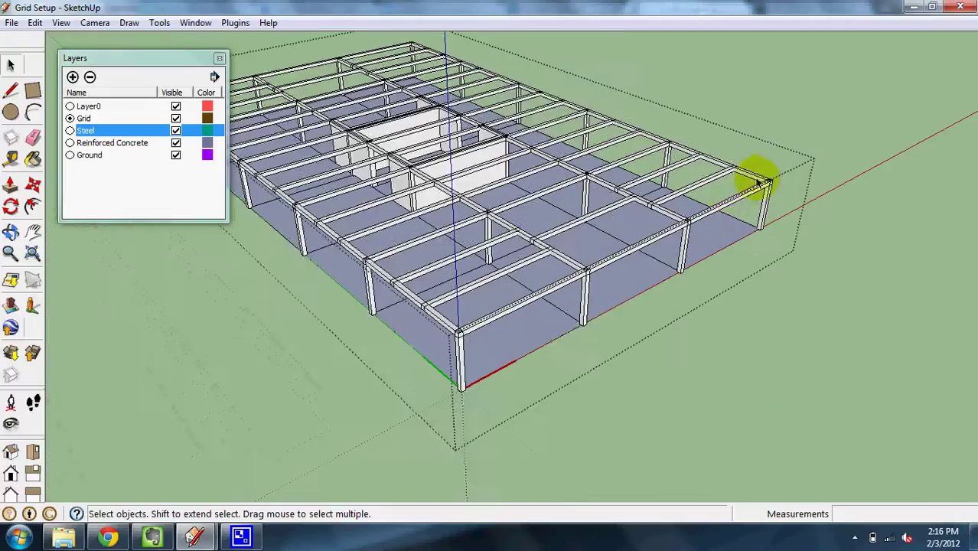
- Paste the copied diagonal bracing between the two middle columns at the near short end of the smaller floor plate
middle_click_drag(727, 241, 539, 302)
scroll(540, 302, "up", 2)
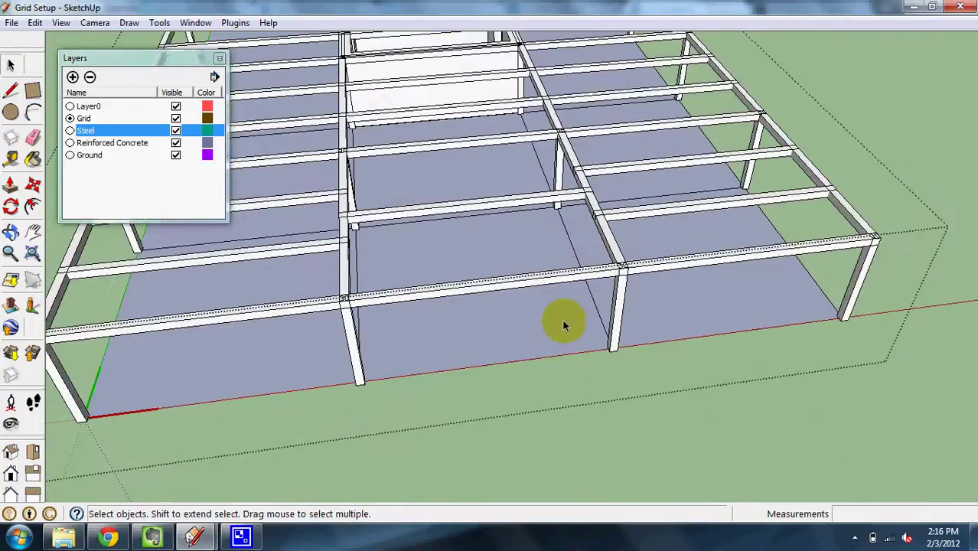
key("ctrl+v")
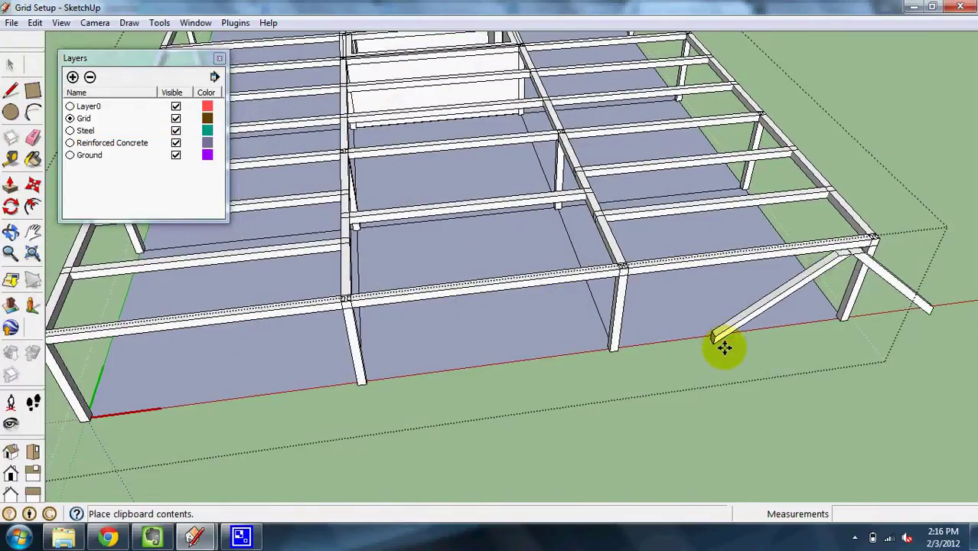
left_click(364, 385)
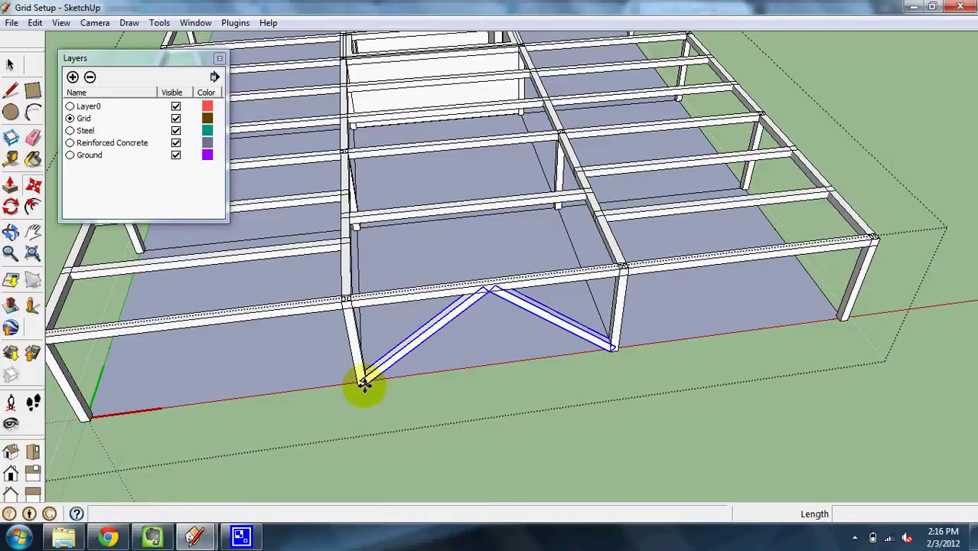
scroll(498, 326, "up", 4)
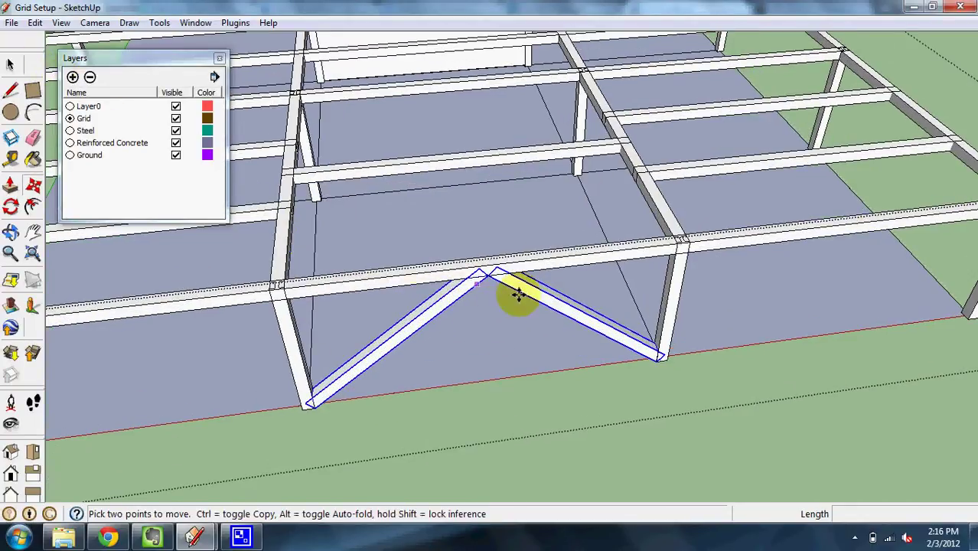
- Paste a second set of diagonal bracing into the middle bay at the opposite short end of the smaller floor plate
scroll(382, 271, "down", 5)
middle_click_drag(572, 323, 443, 284)
scroll(540, 345, "up", 3)
scroll(443, 338, "up", 2)
key("ctrl+v")
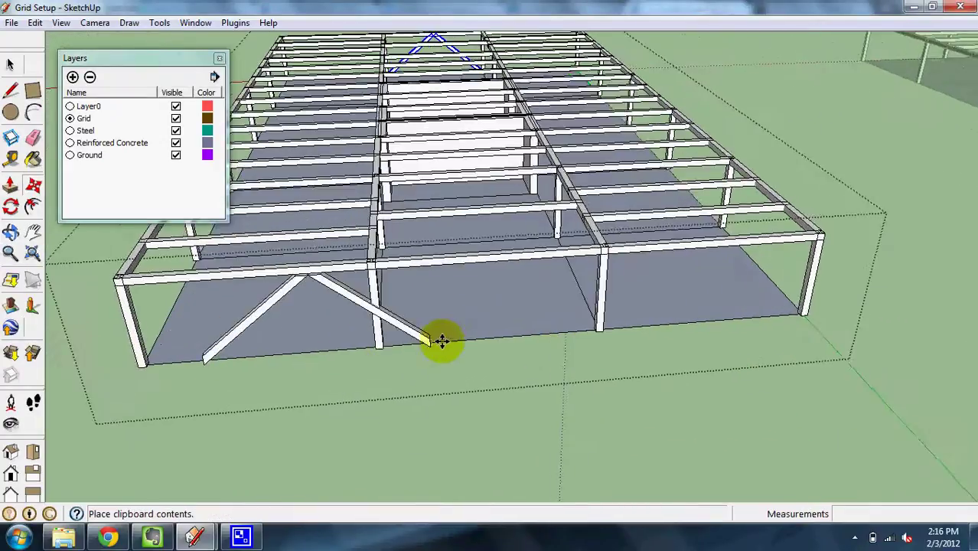
scroll(536, 329, "up", 4)
left_click(652, 326)
- Move the second bracing so its lower corner meets the base of the middle column
scroll(658, 328, "up", 3)
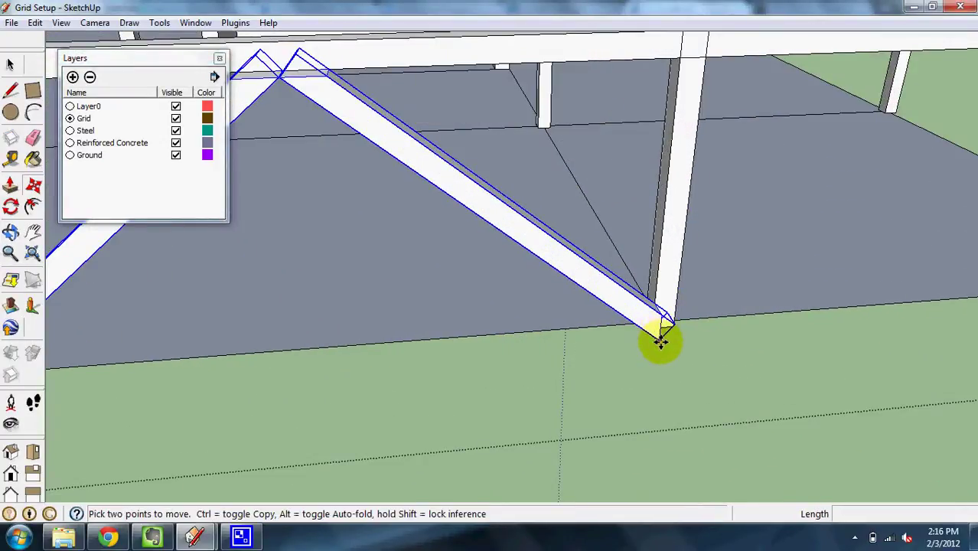
left_click(661, 341)
left_click(657, 328)
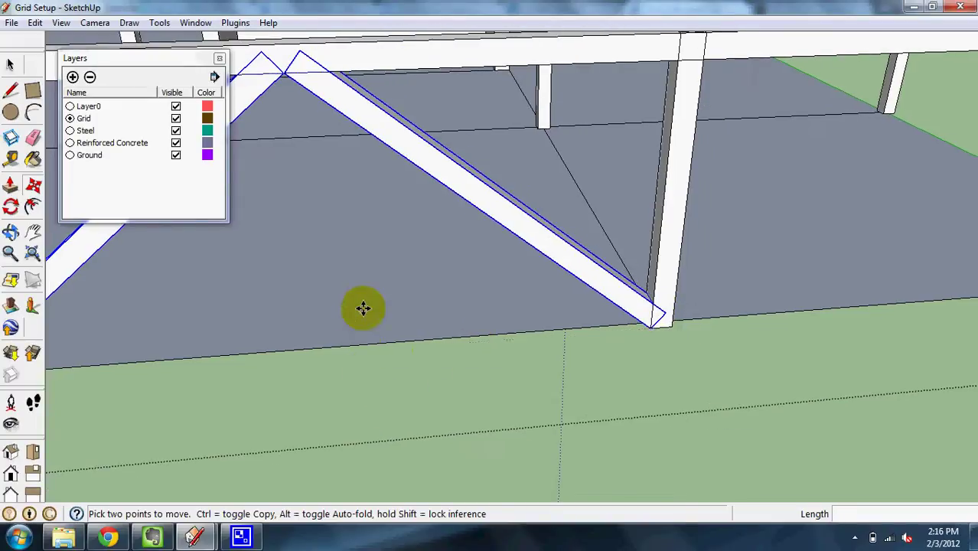
- Finish editing the smaller floor plate and return to the whole model
scroll(363, 307, "down", 10)
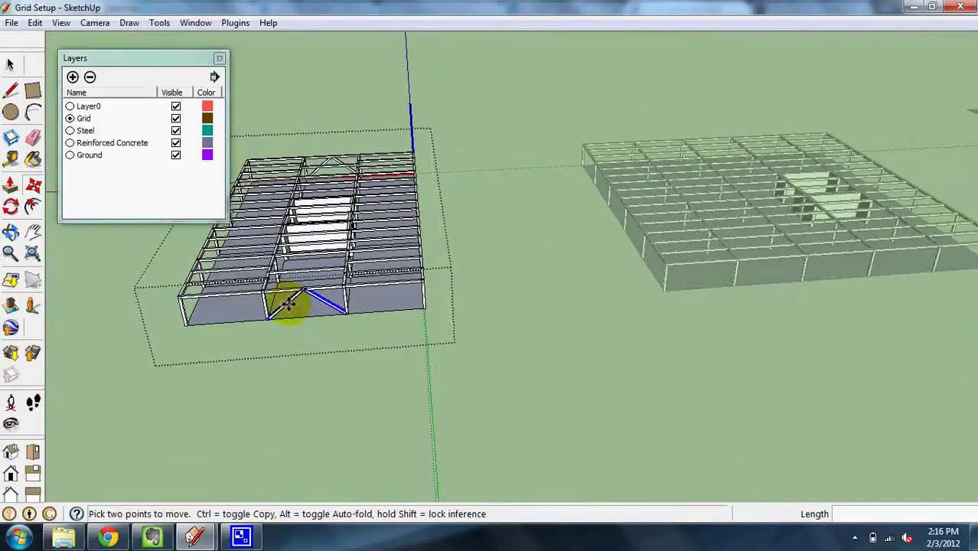
scroll(289, 304, "down", 2)
left_click(10, 65)
left_click(224, 403)
- Examine the repeated diagonal bracing on the tower's end facade and compare it with the two separate floor plates
scroll(175, 308, "down", 1)
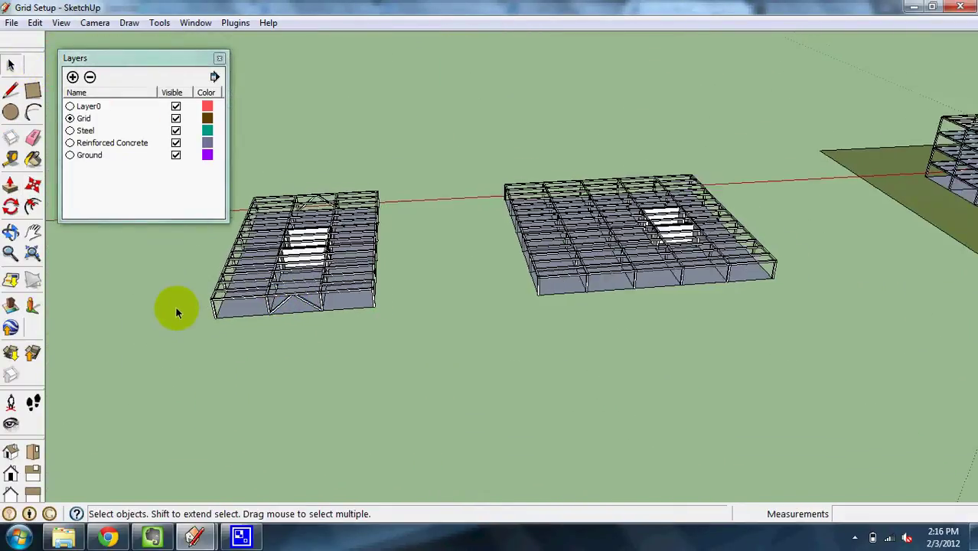
scroll(181, 319, "down", 4)
scroll(899, 82, "up", 3)
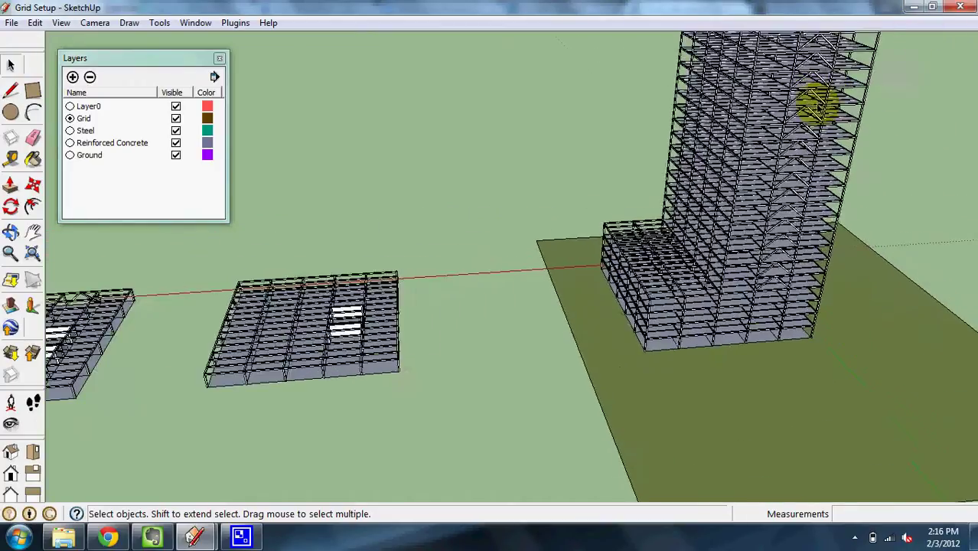
scroll(815, 104, "up", 6)
scroll(710, 271, "up", 3)
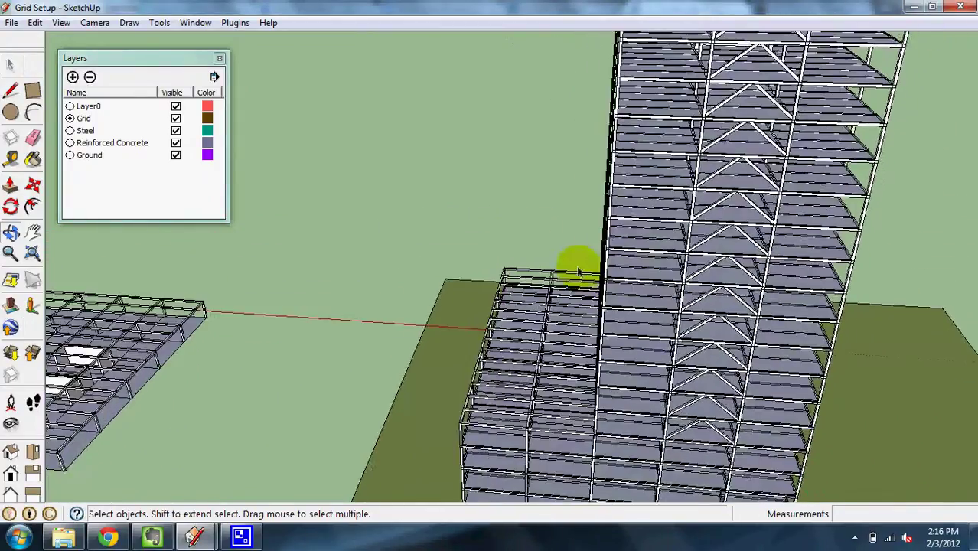
scroll(578, 271, "down", 4)
middle_click_drag(561, 312, 505, 413)
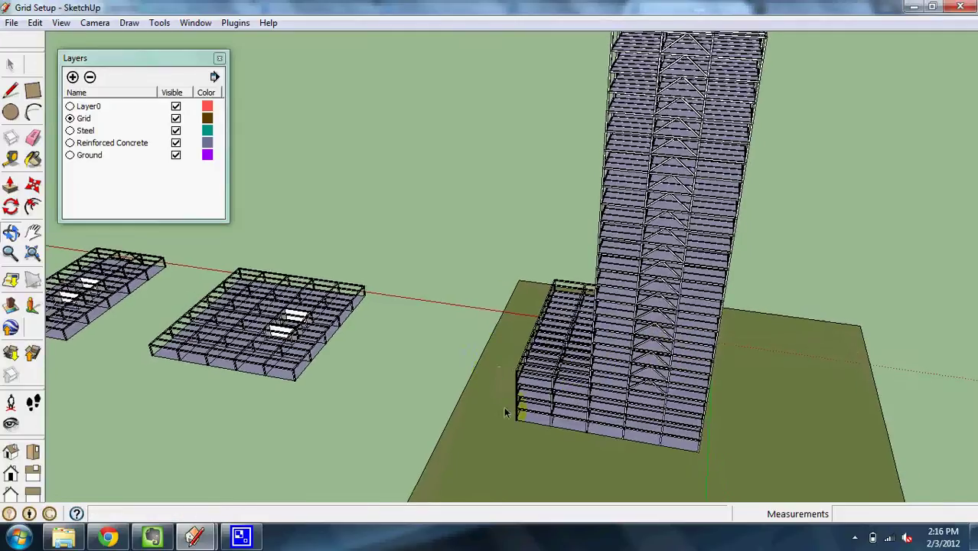
scroll(581, 401, "down", 3)
scroll(708, 107, "down", 3)
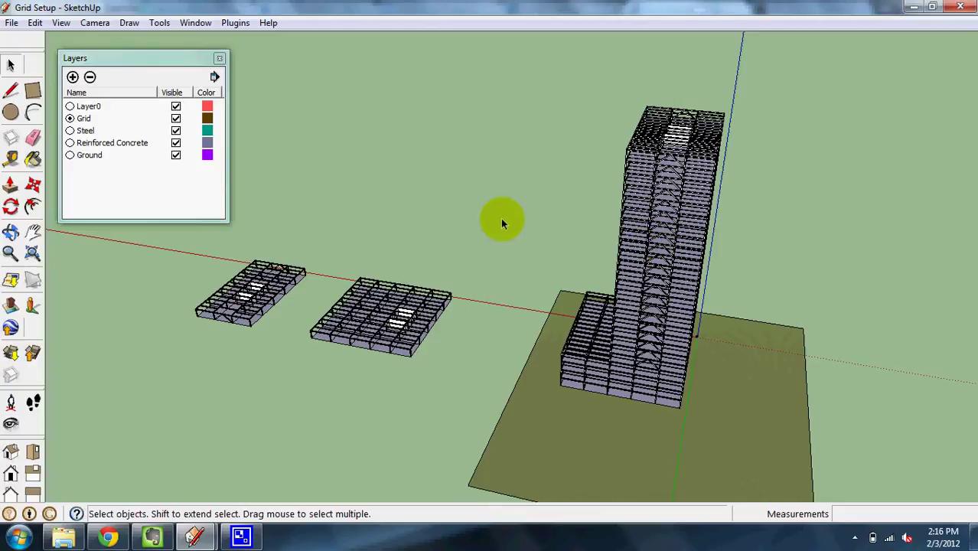
mouse_move(581, 404)
middle_mouse_down()
mouse_move(690, 407)
mouse_move(626, 385)
mouse_move(583, 391)
middle_mouse_up()
scroll(702, 424, "down", 2)
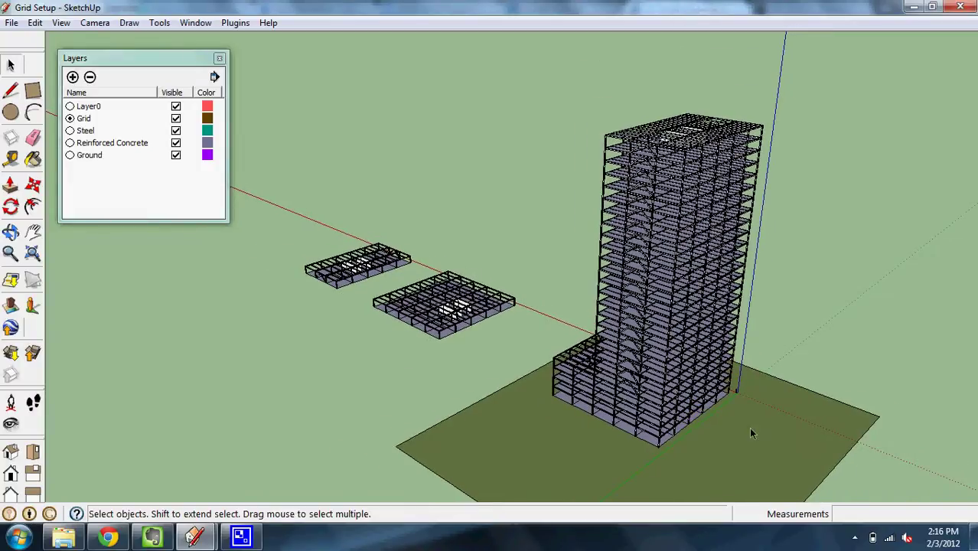